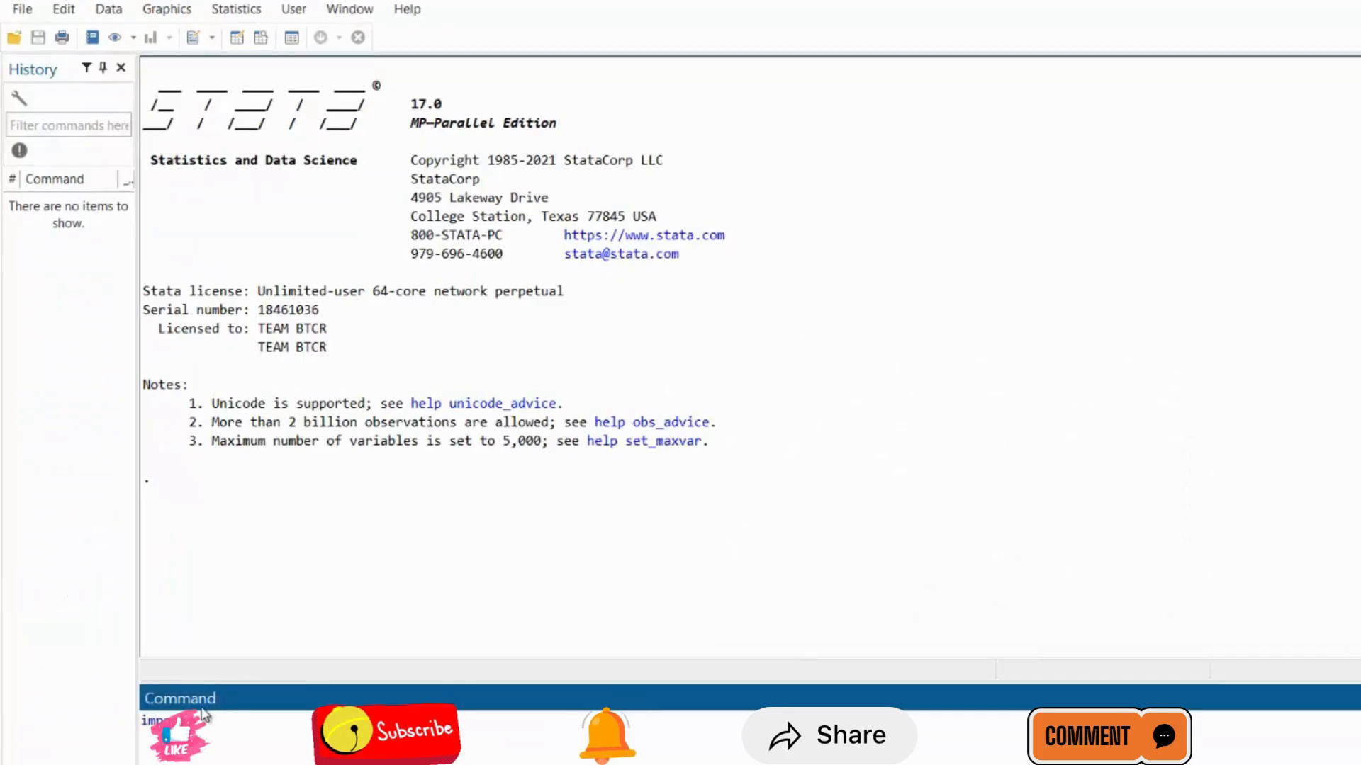
key("BackSpace")
key("BackSpace")
key("BackSpace")
key("BackSpace")
key("BackSpace")
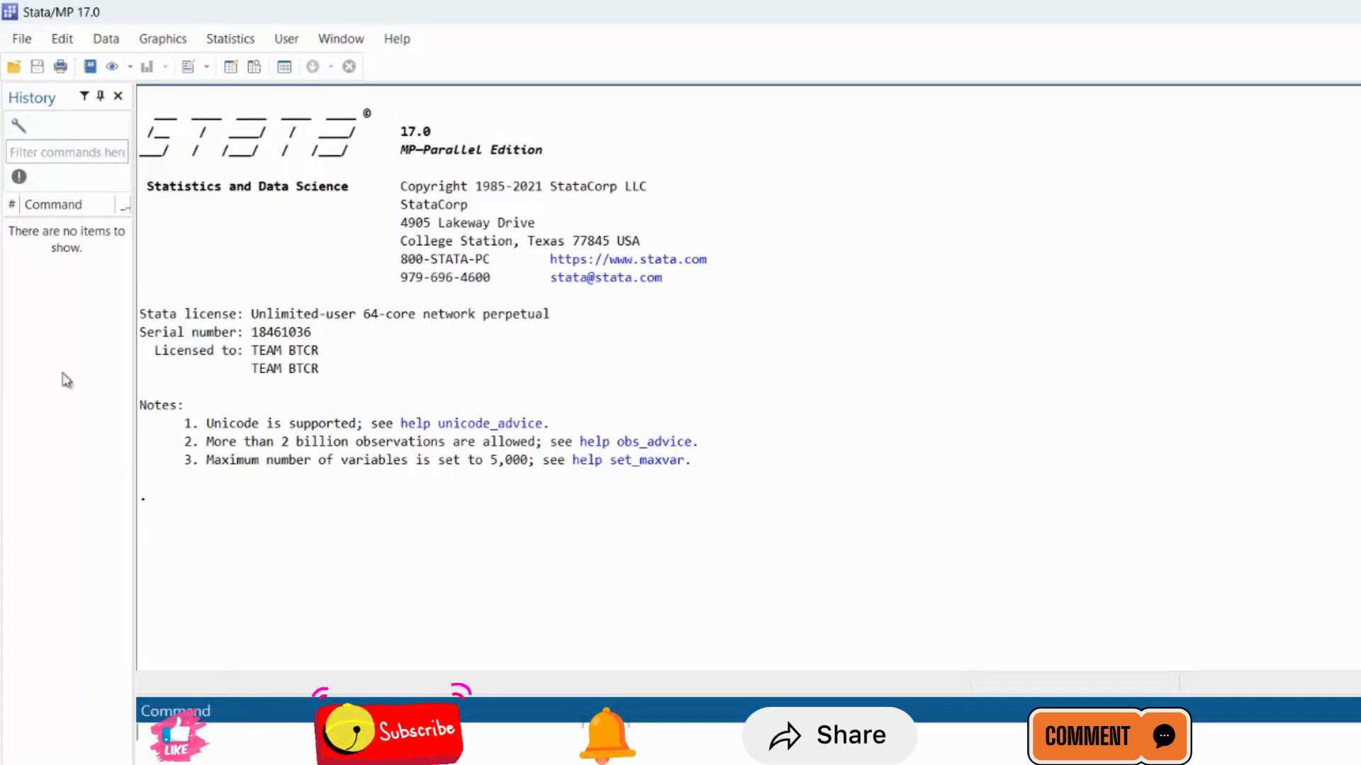
left_click(21, 43)
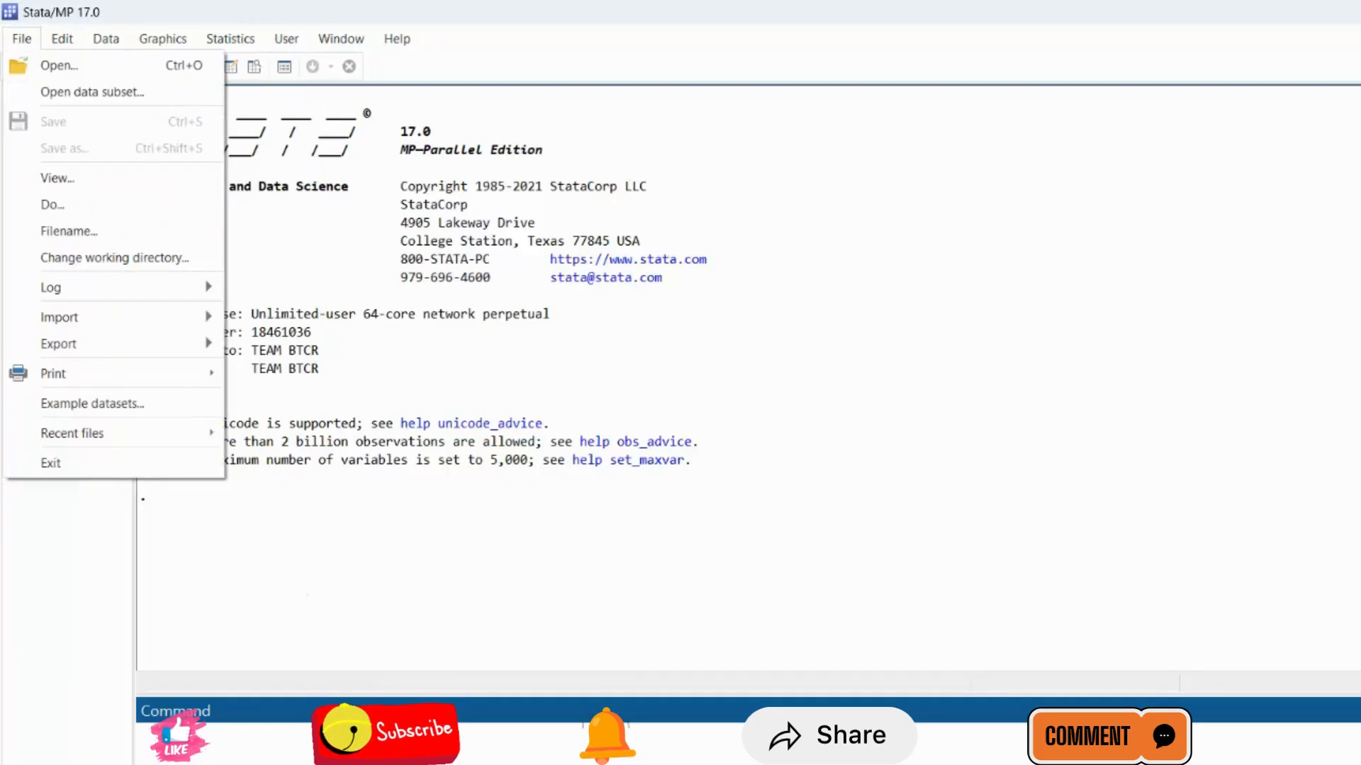
key("Escape")
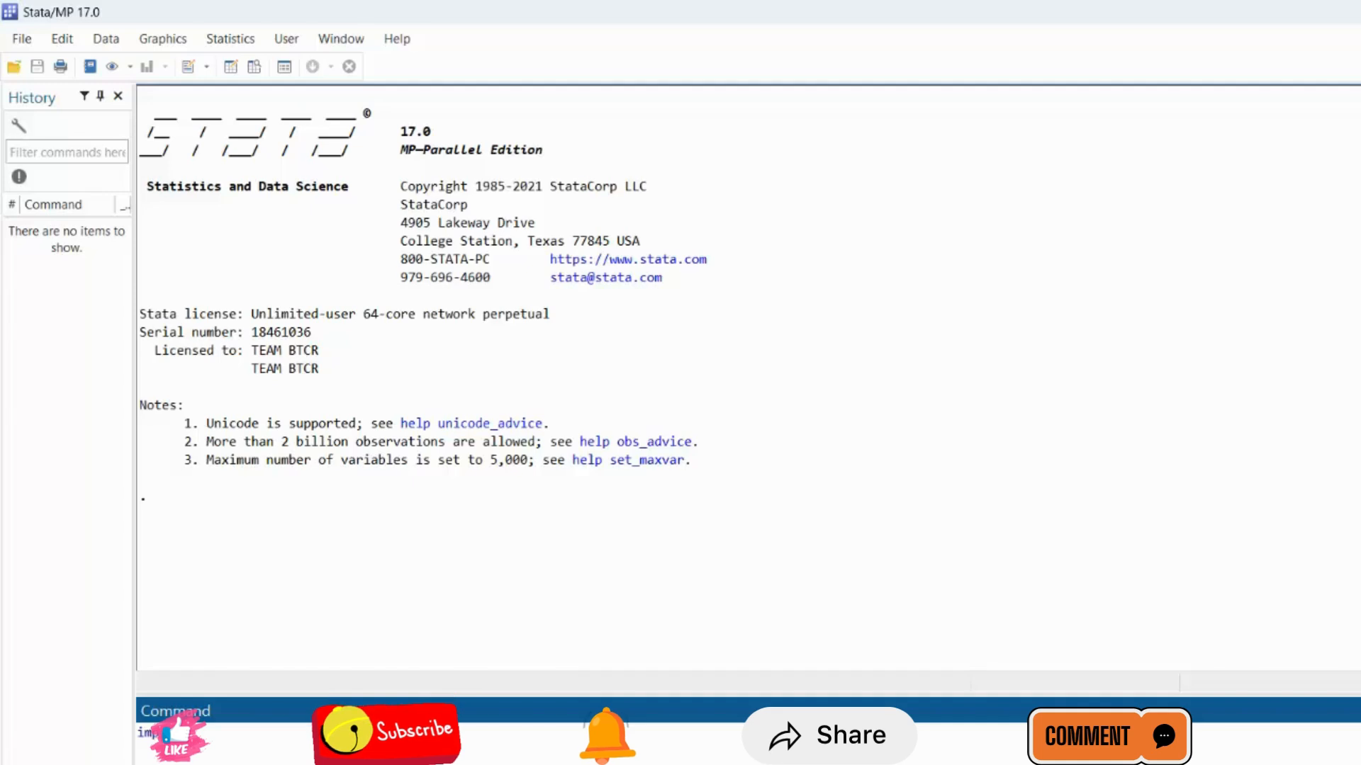
Switch to File Explorer and copy the full path of the Stata Training Series Excel workbook.
key("alt+Tab")
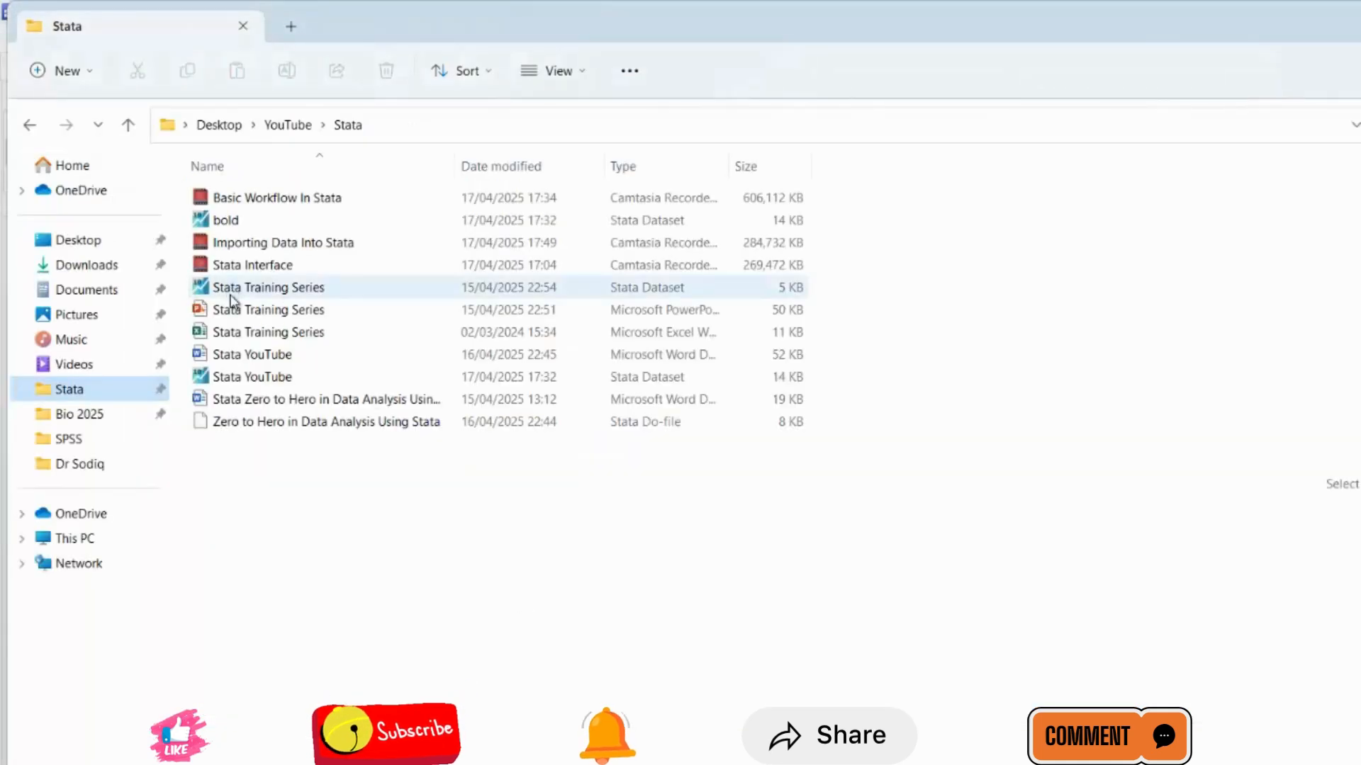
left_click(254, 334)
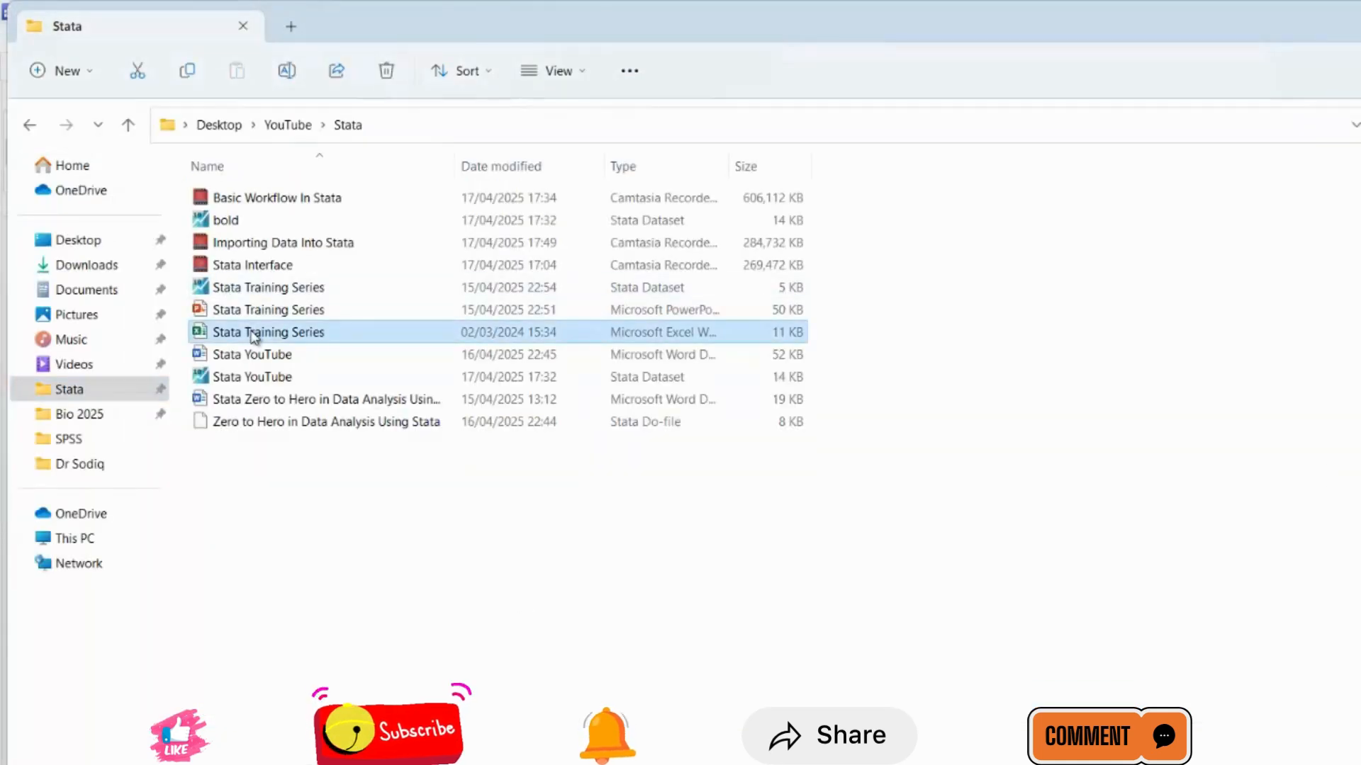
right_click(253, 336)
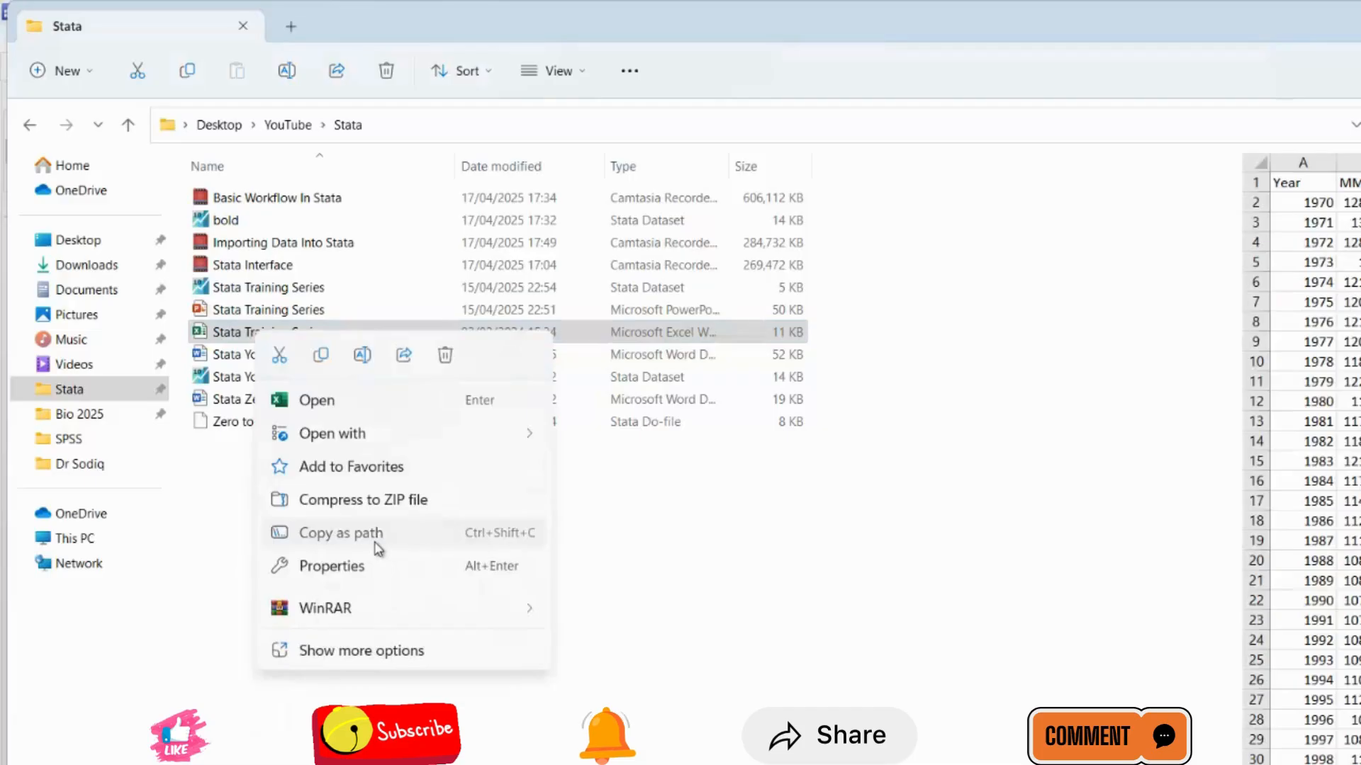
left_click(376, 546)
Switch back to Stata and try to load the workbook by running import with the copied path and the firstrow option.
key("alt+Tab")
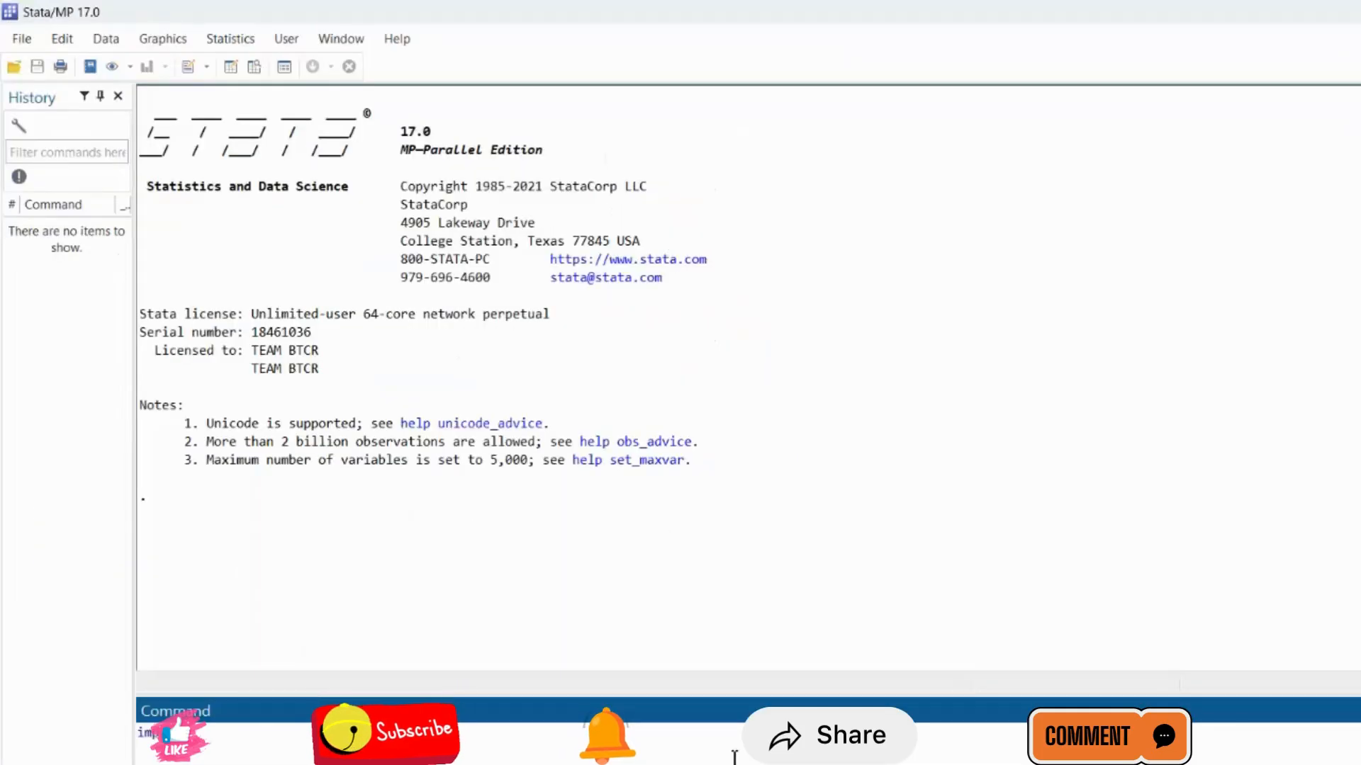
type("import")
key("ctrl+v")
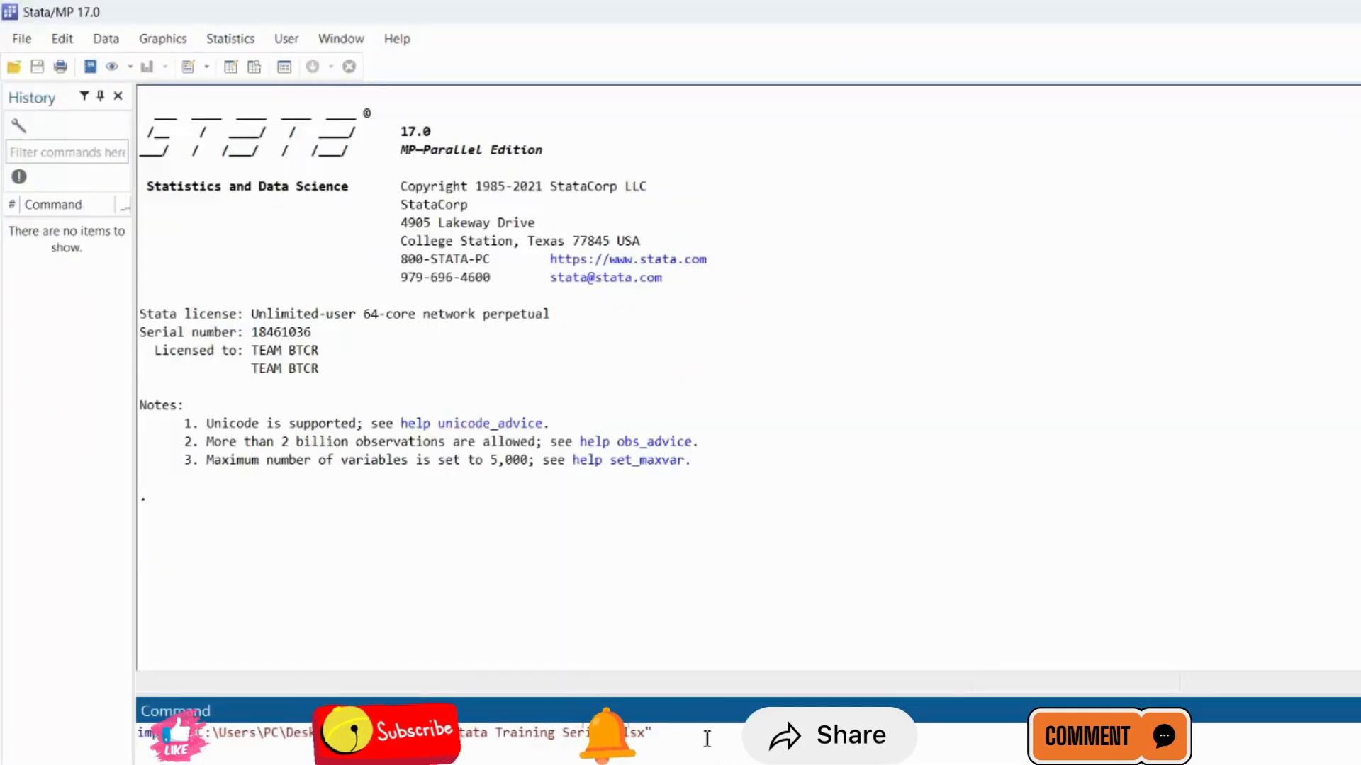
type(", first")
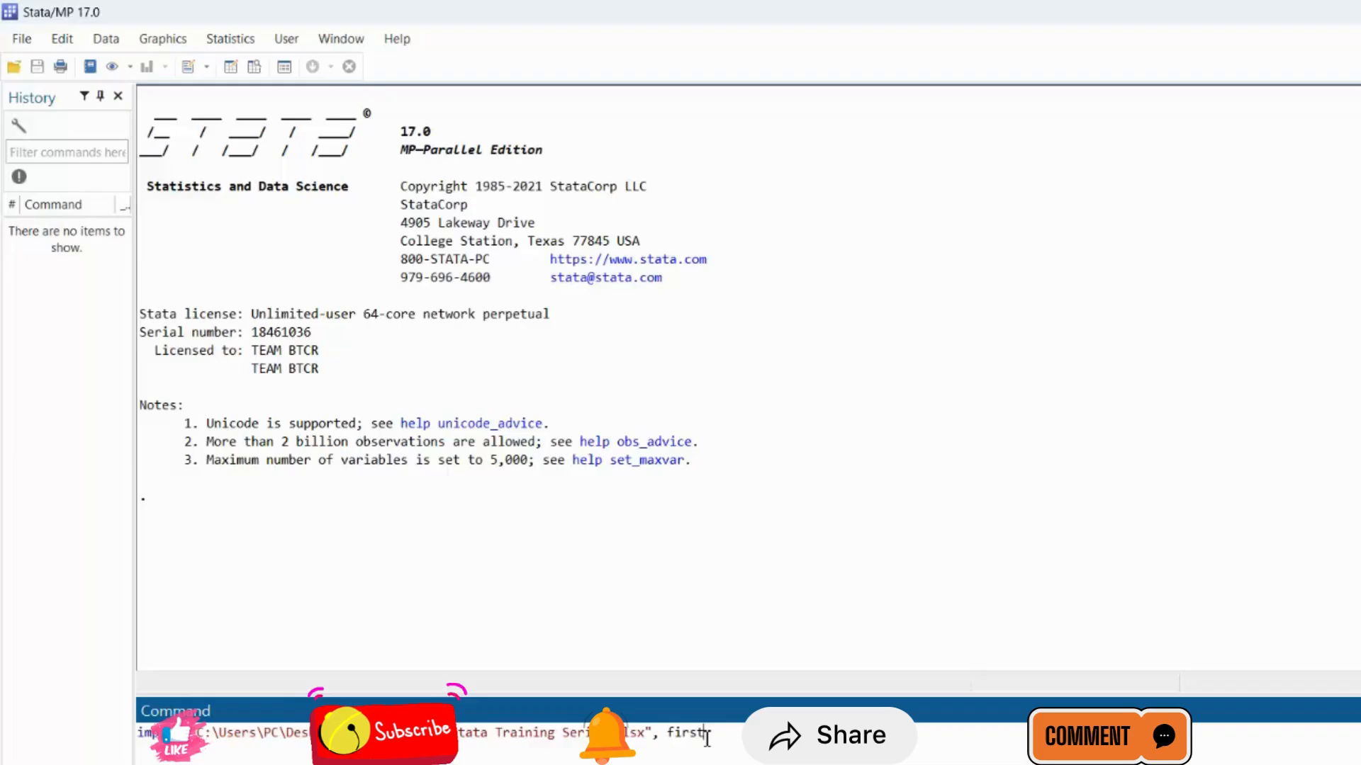
type("row")
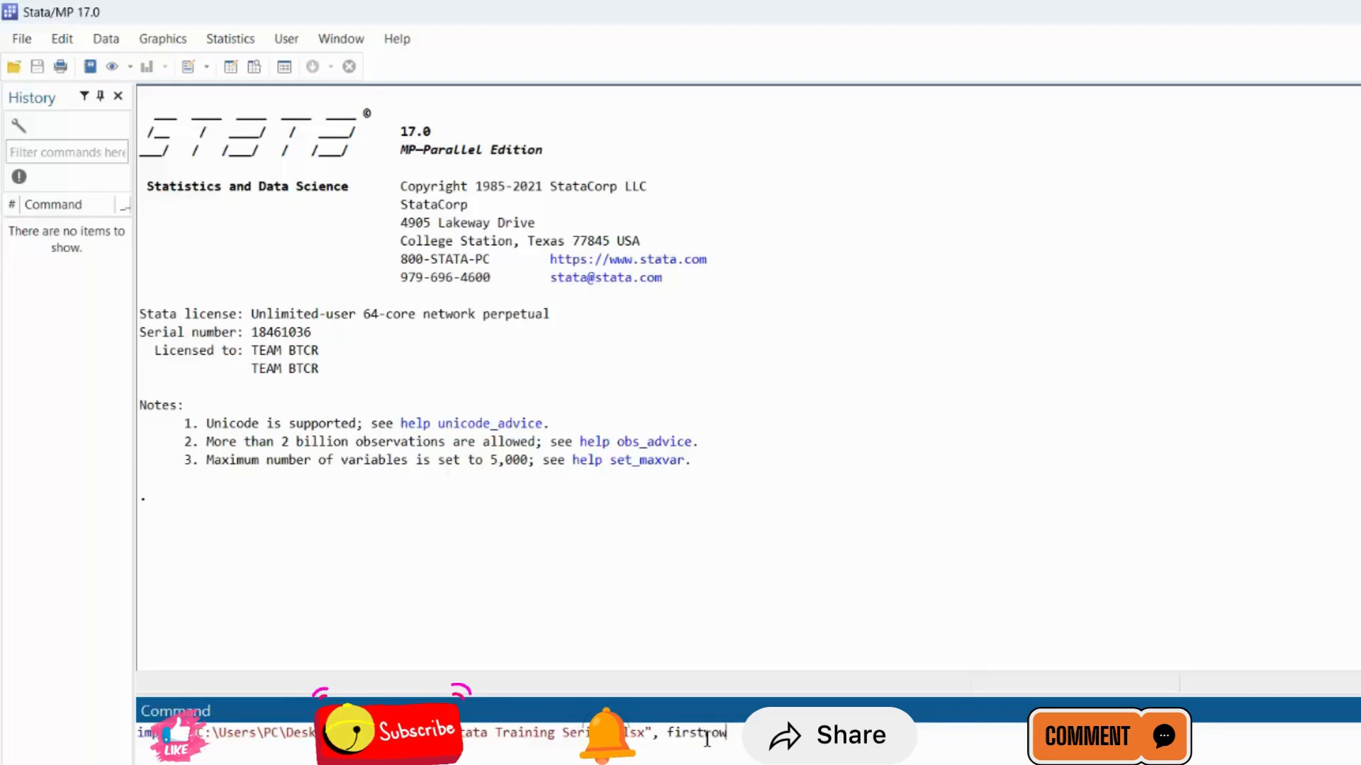
key("Return")
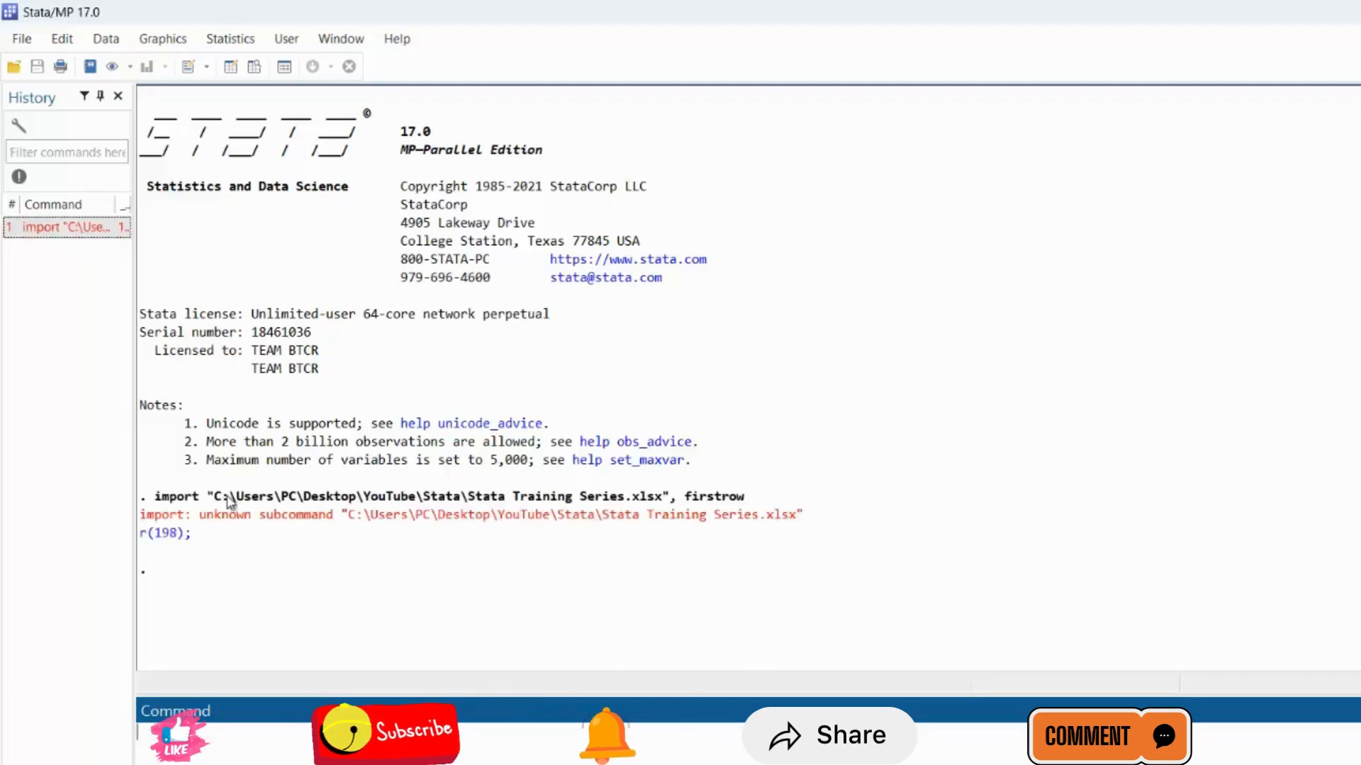
Recall the import command, change it to import excel and run it, and open the imported data for viewing.
left_click(64, 227)
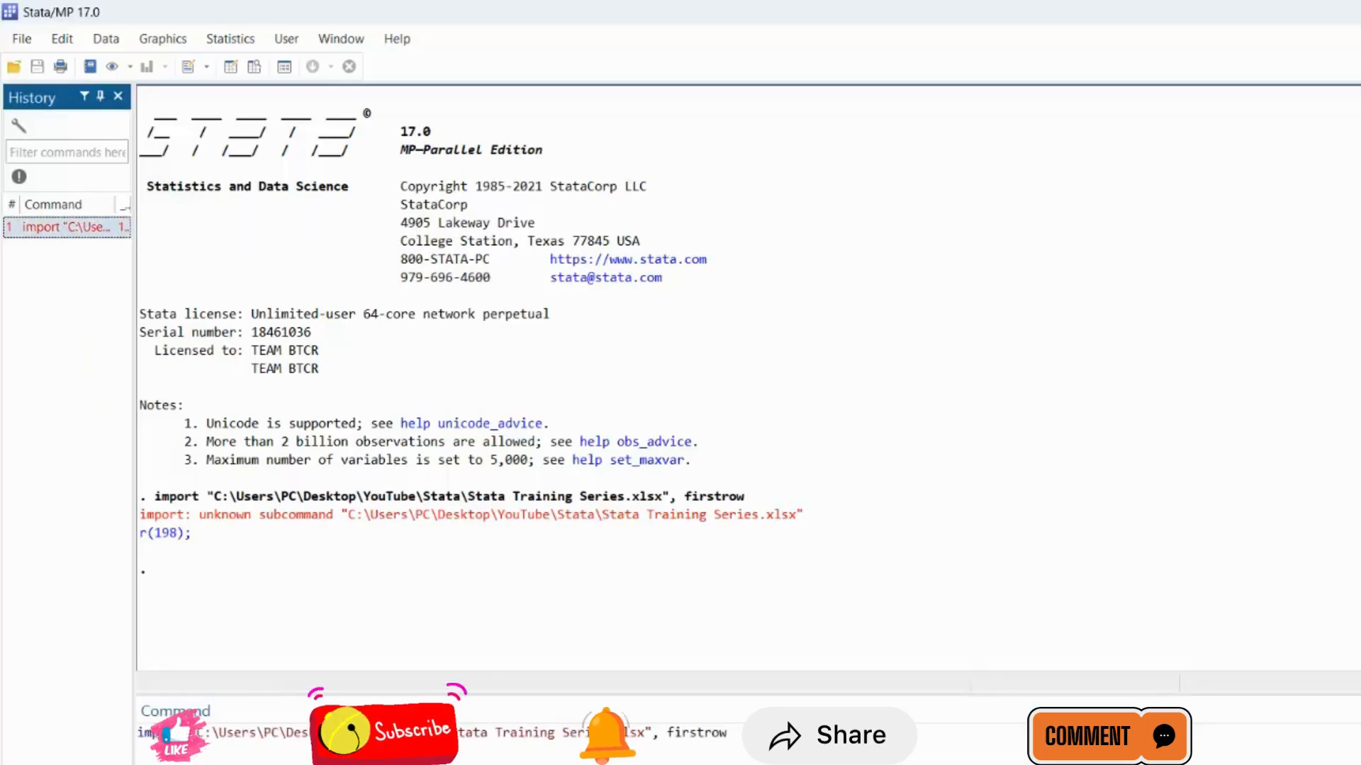
left_click(191, 733)
type("exce")
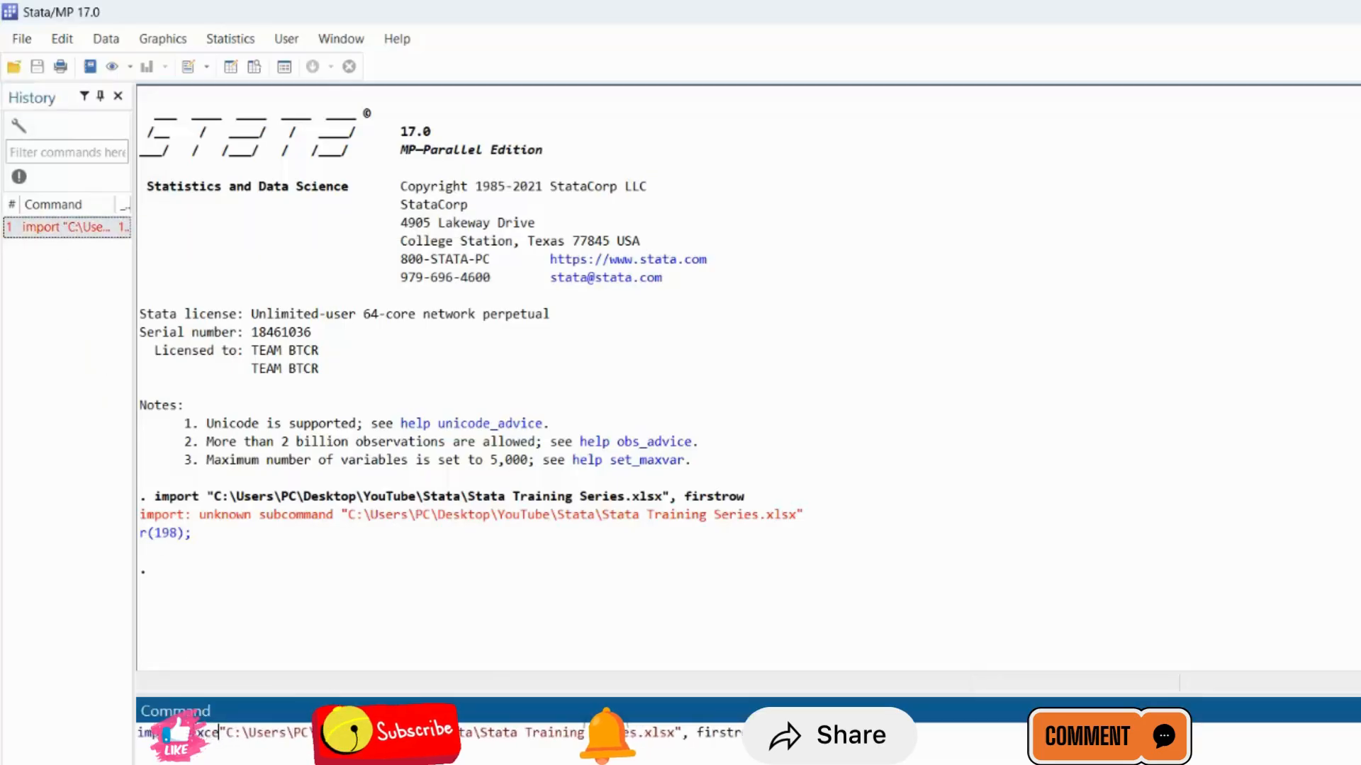
type("l")
key("Return")
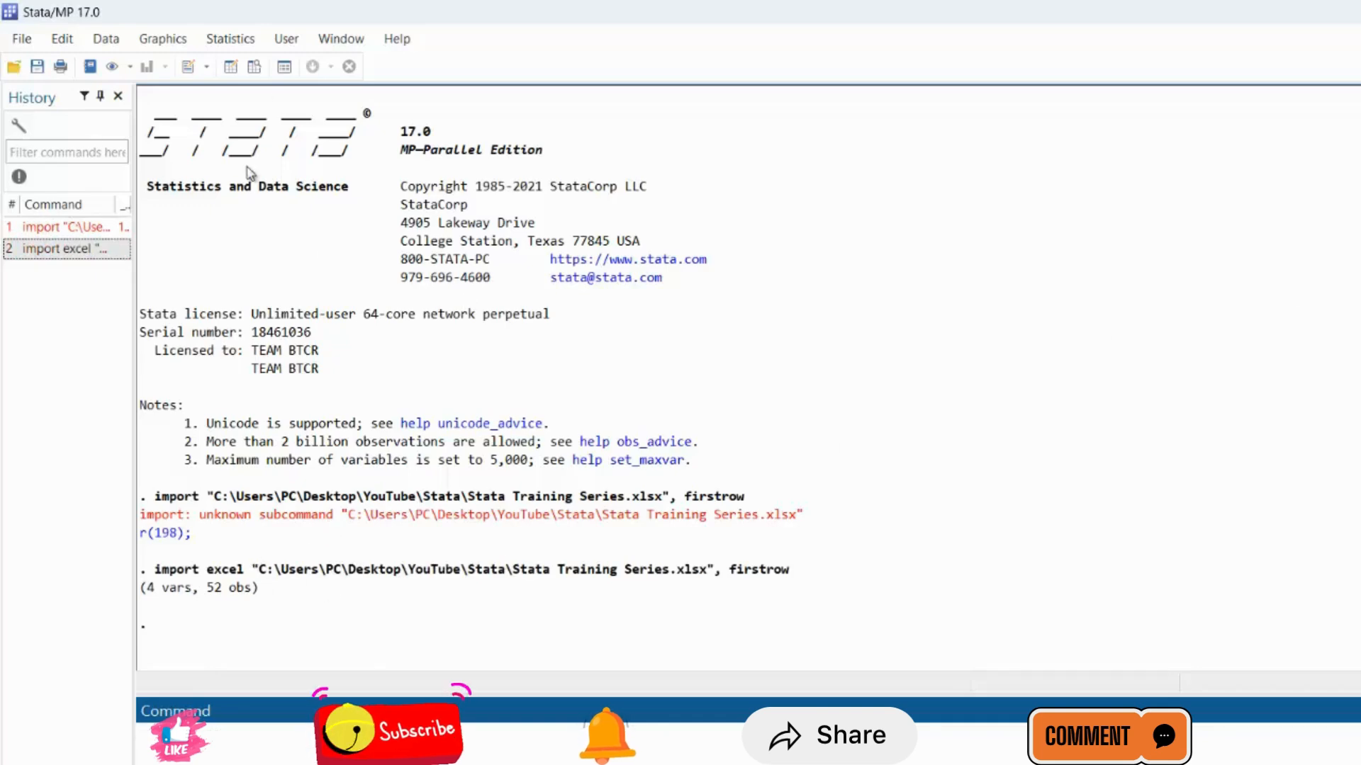
left_click(254, 66)
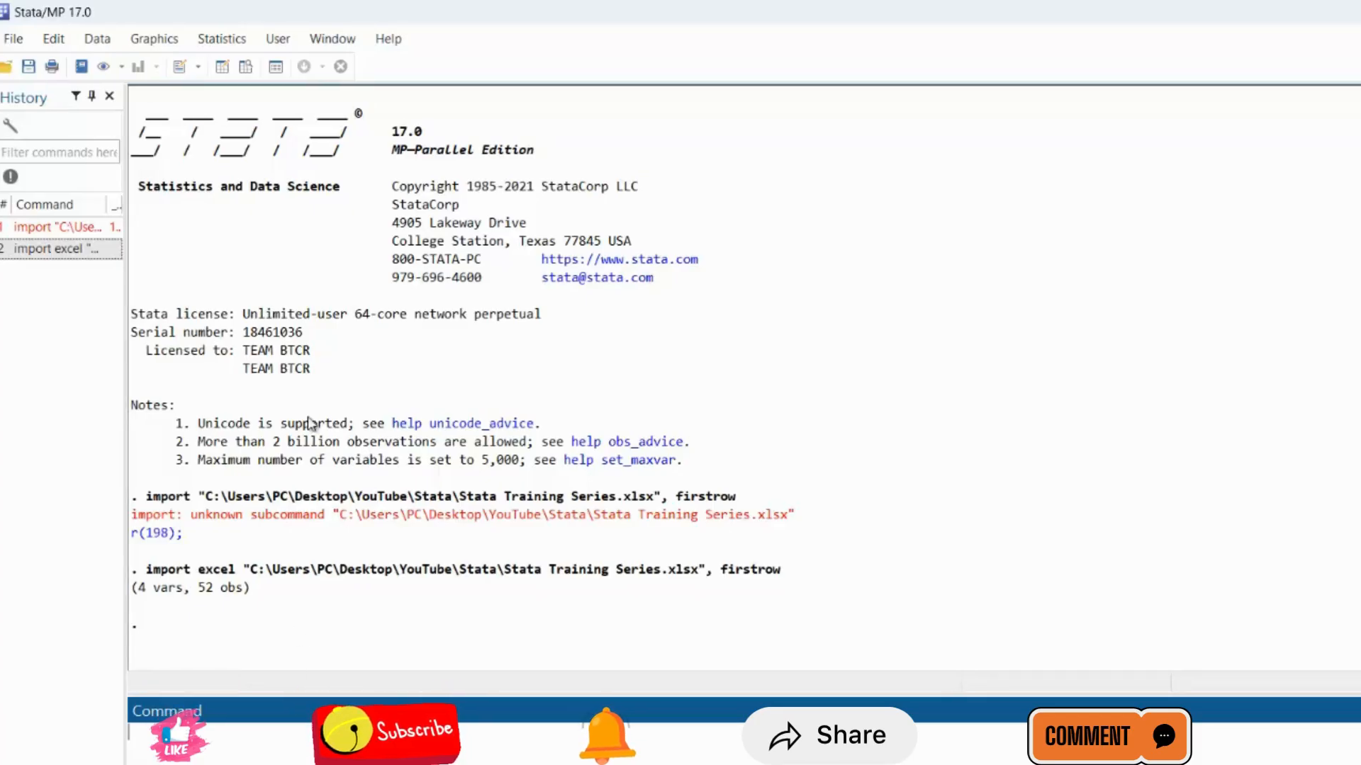
Produce standard summary statistics for the variables MMR, GEH and URB using the summarize dialog.
left_click(223, 42)
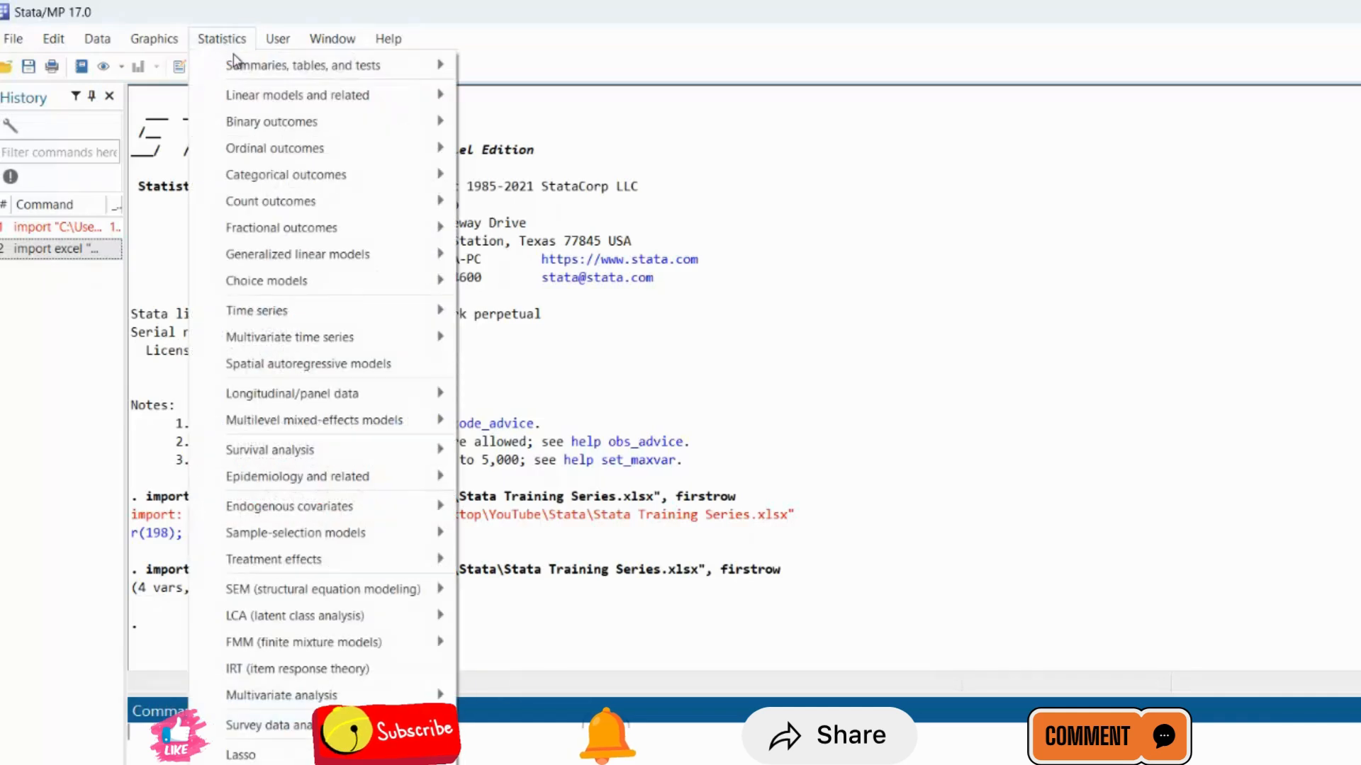
mouse_move(275, 71)
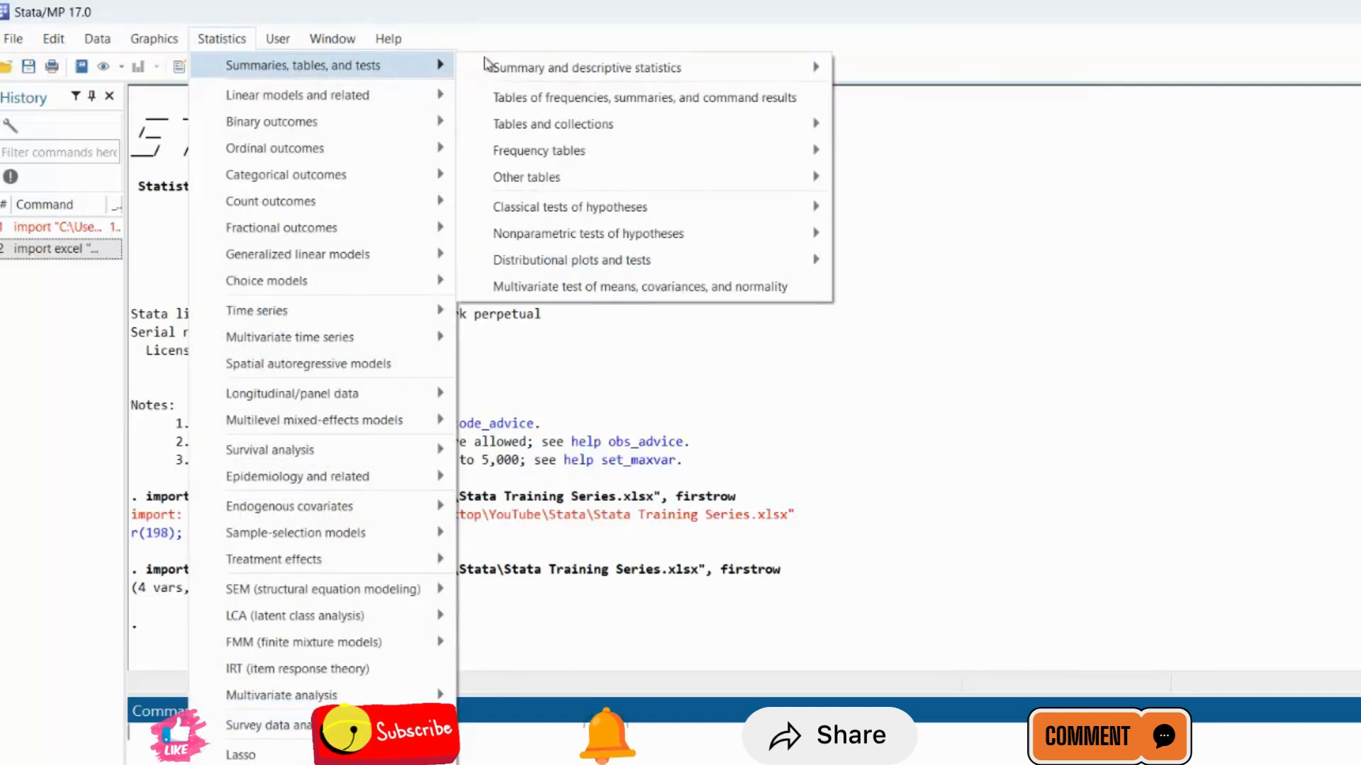
mouse_move(524, 71)
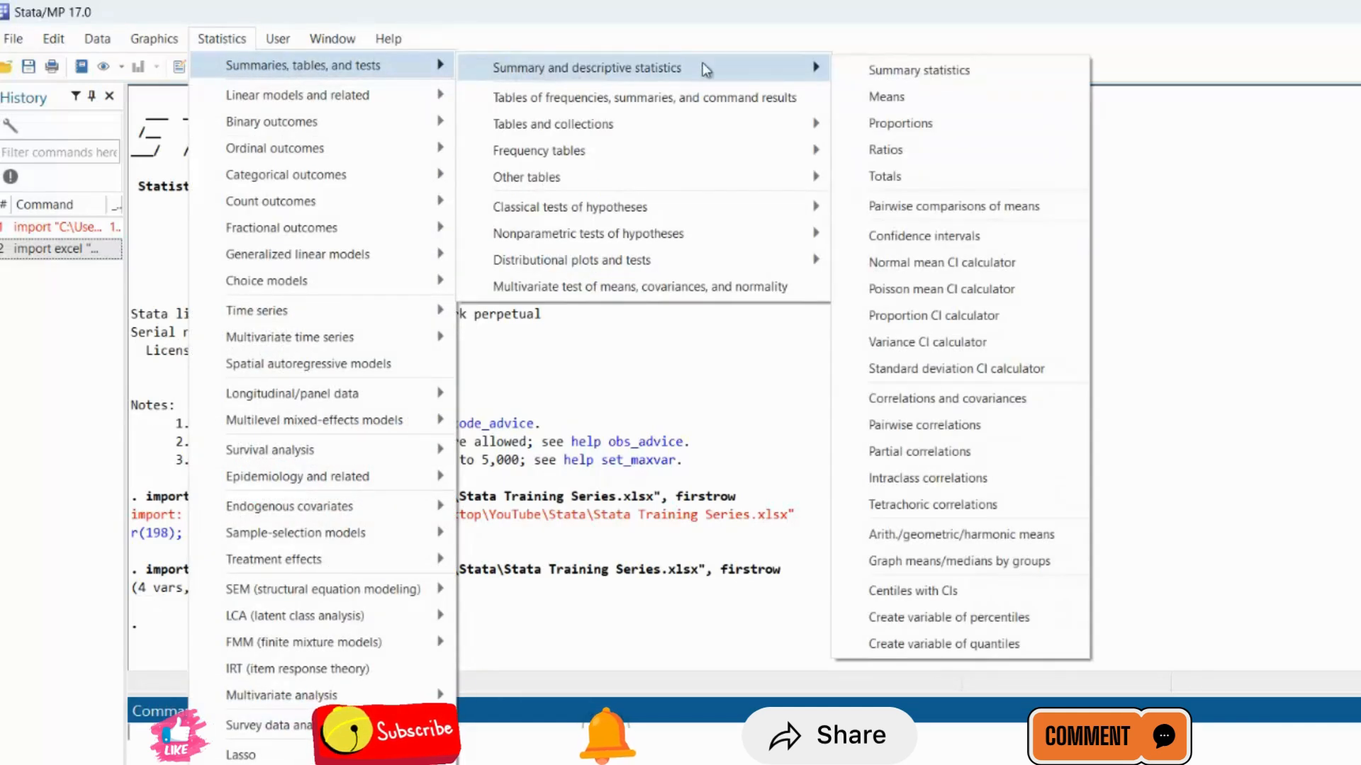
left_click(900, 73)
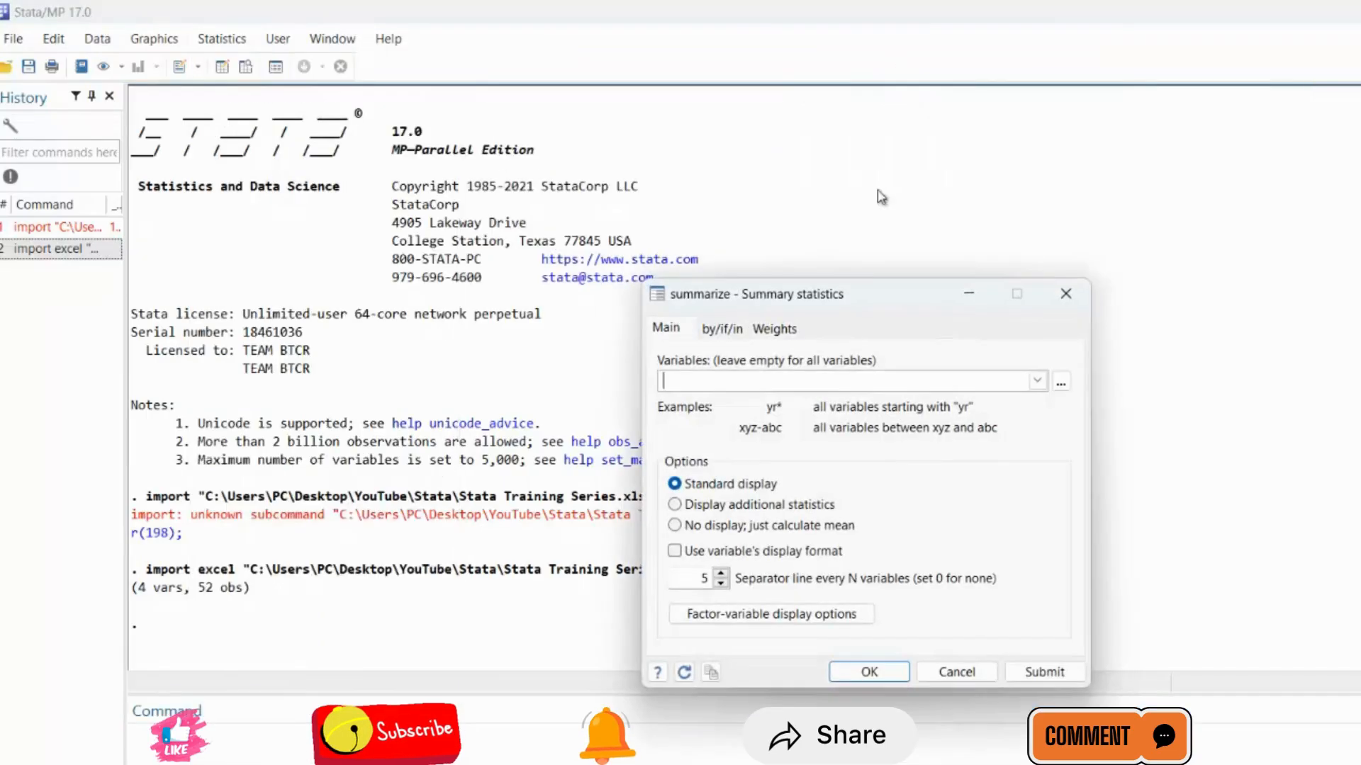
left_click(1037, 381)
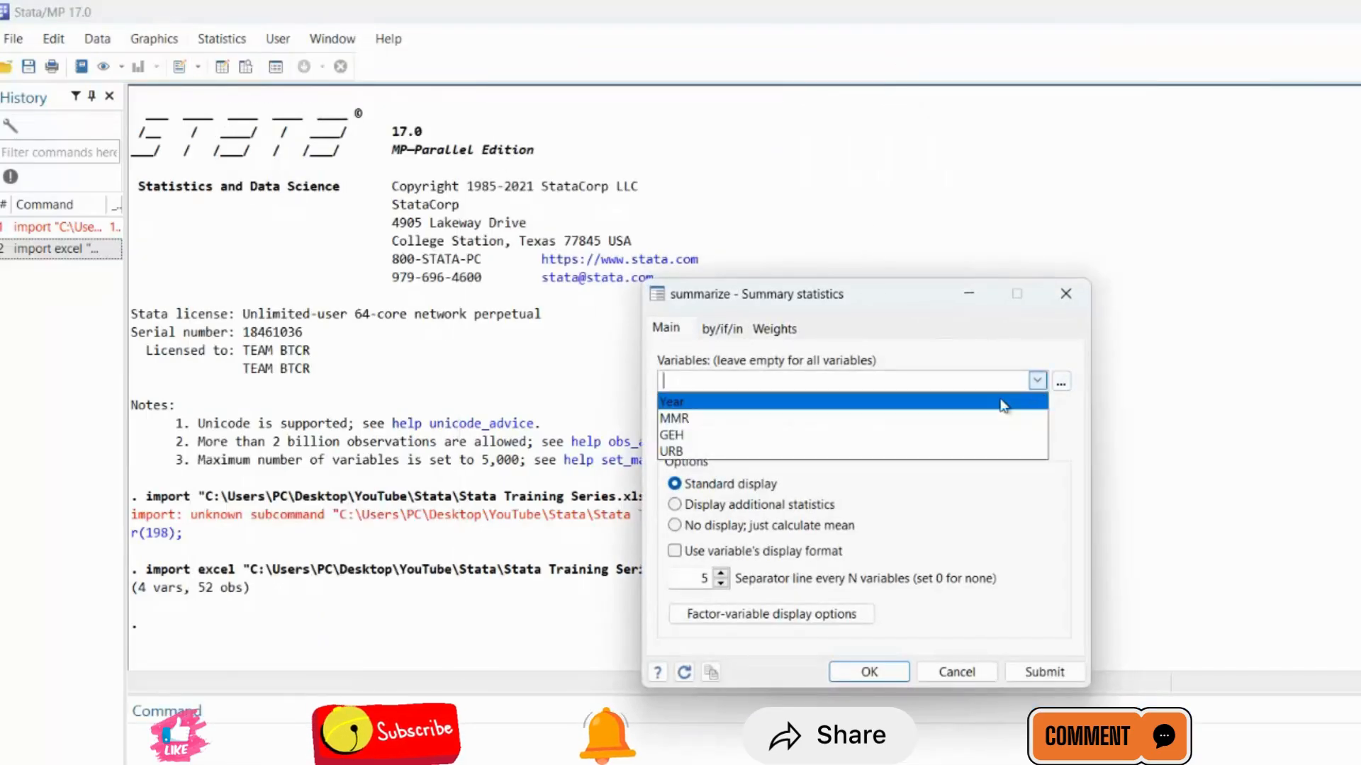
left_click(746, 421)
left_click(720, 431)
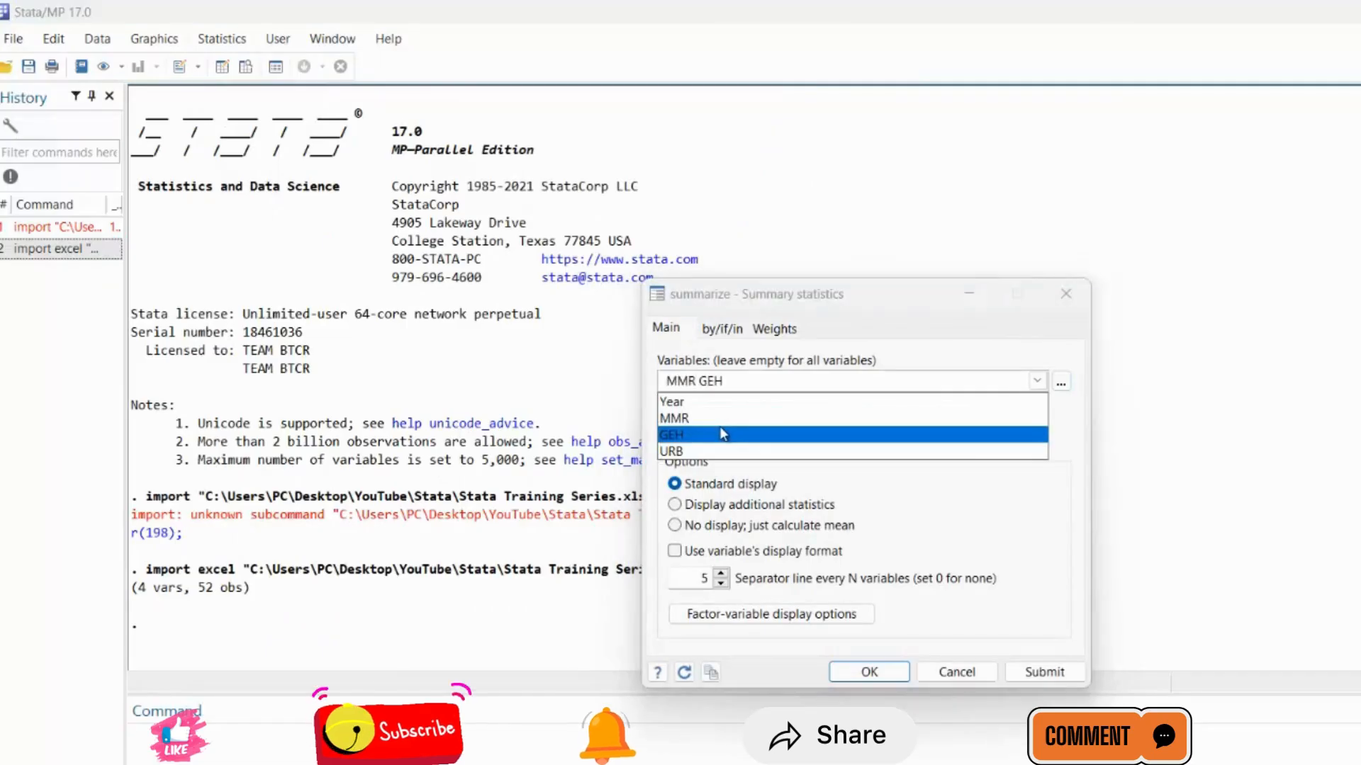
left_click(718, 452)
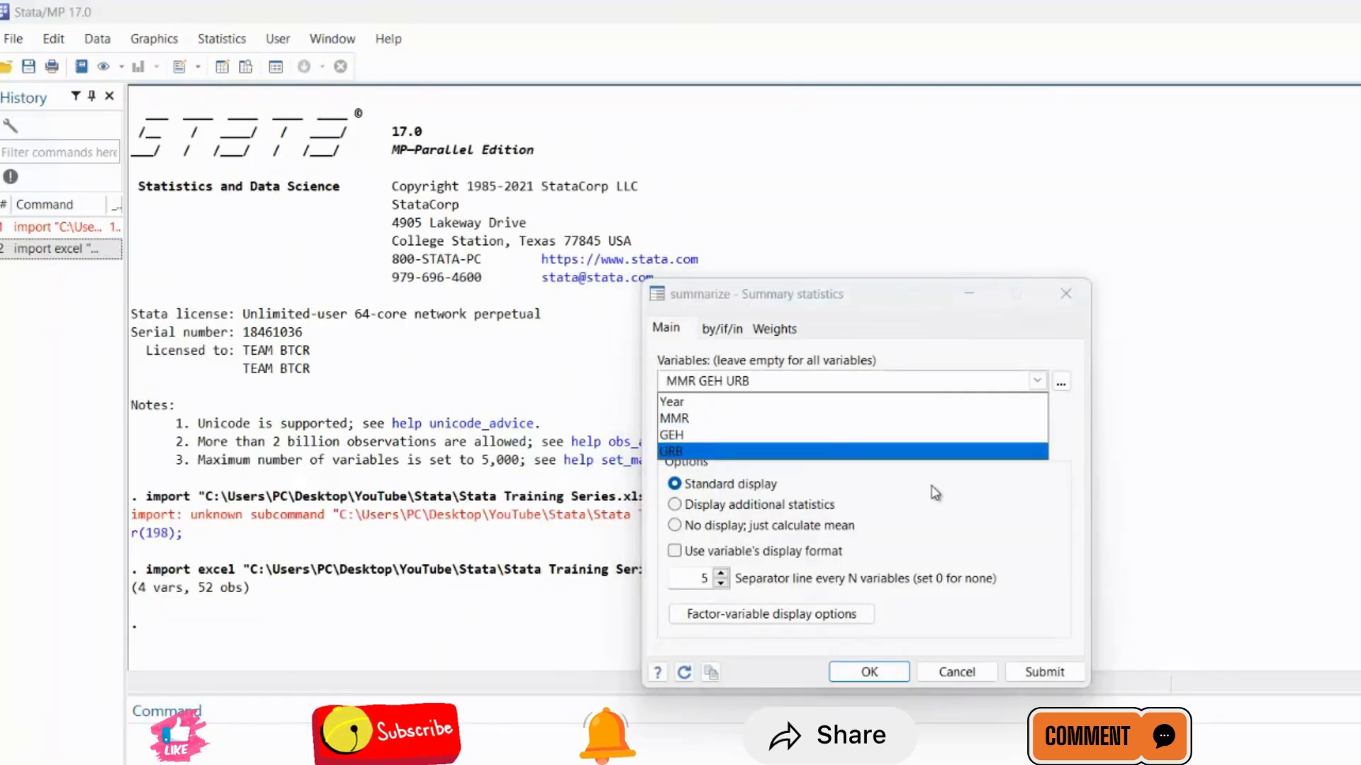
left_click(873, 473)
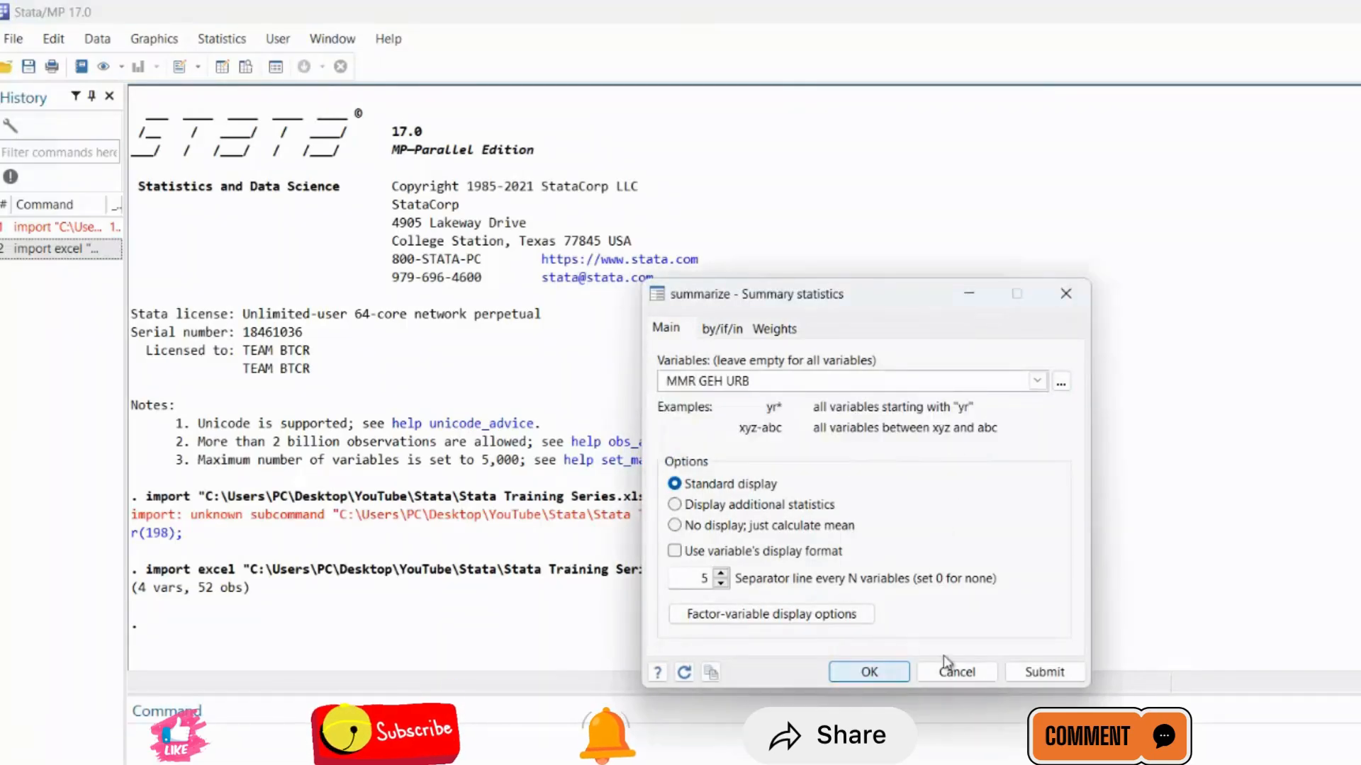
left_click(1043, 672)
left_click(870, 672)
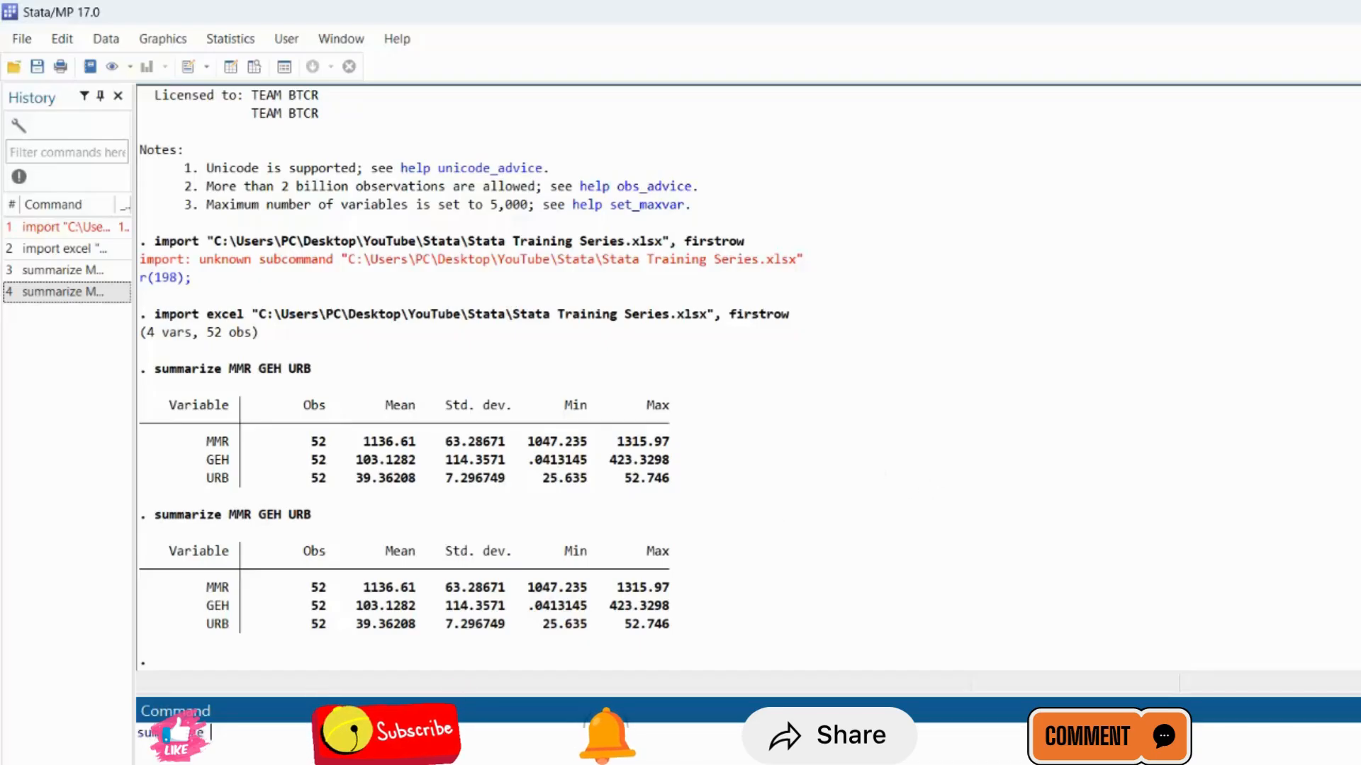
Run the summarize command for MMR alone, and run it again for MMR and URB together.
type("MMR")
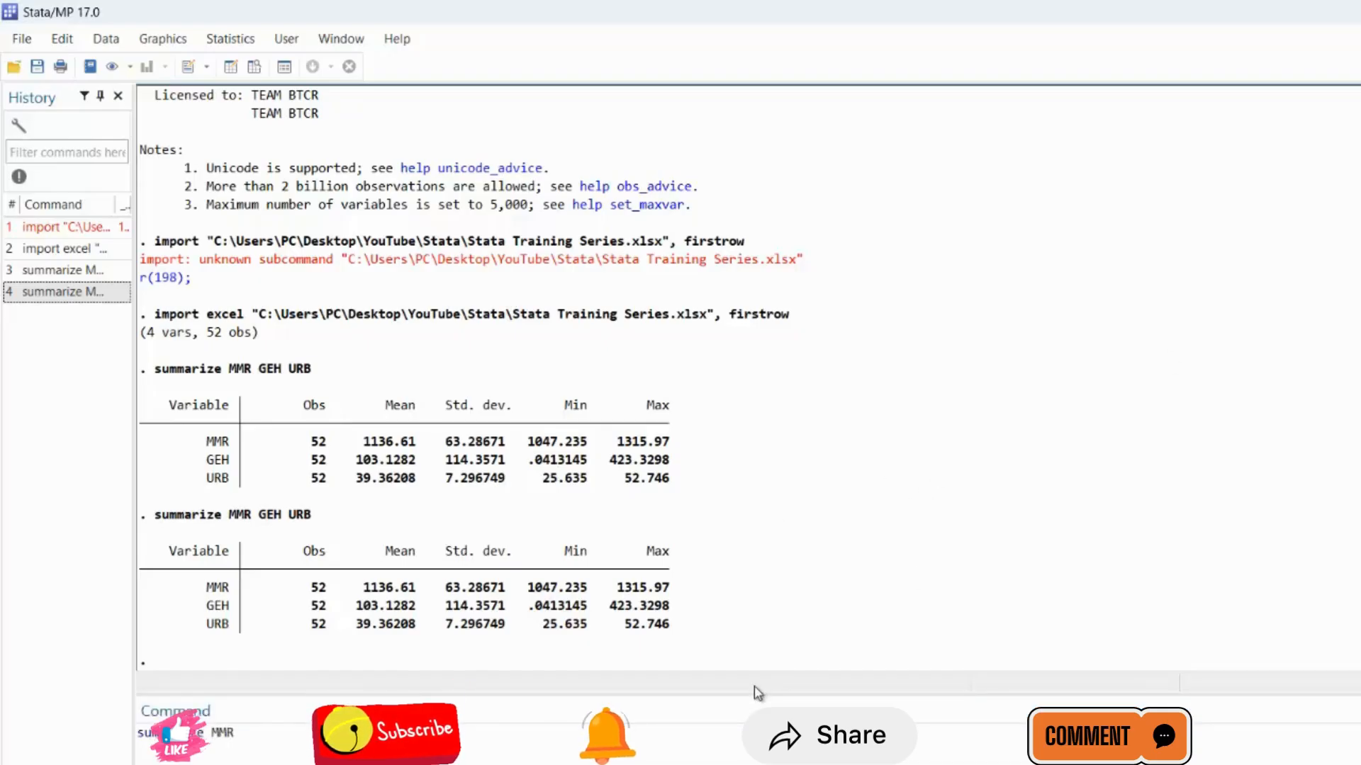
key("Return")
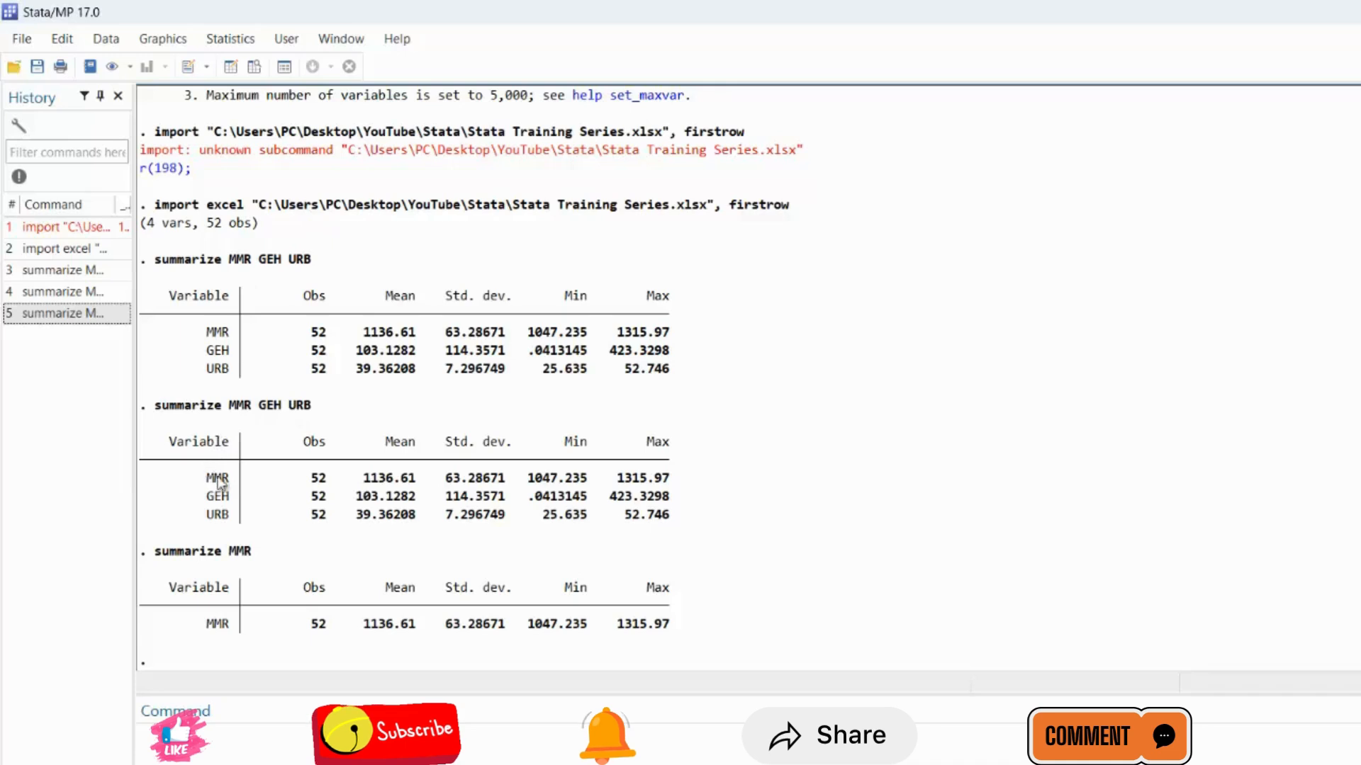
left_click(98, 314)
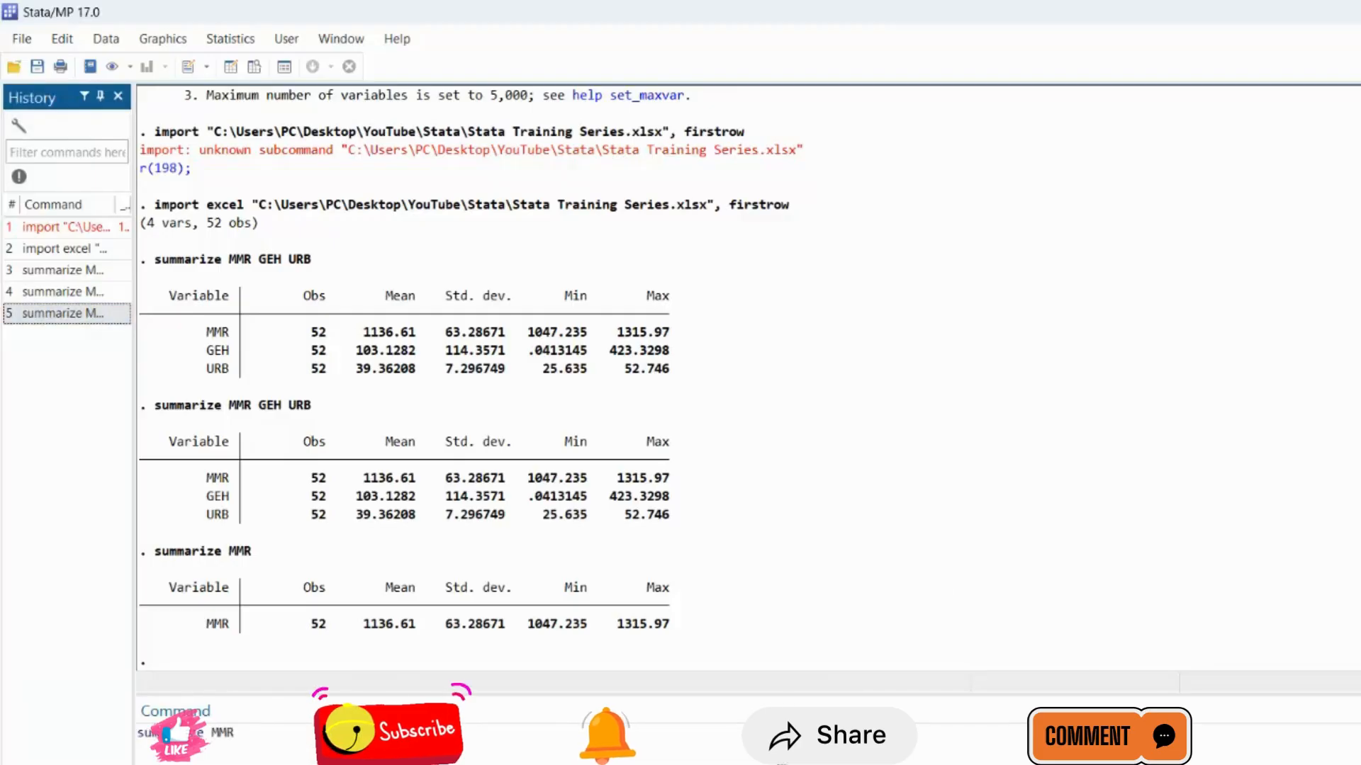
left_click(236, 732)
type("URB")
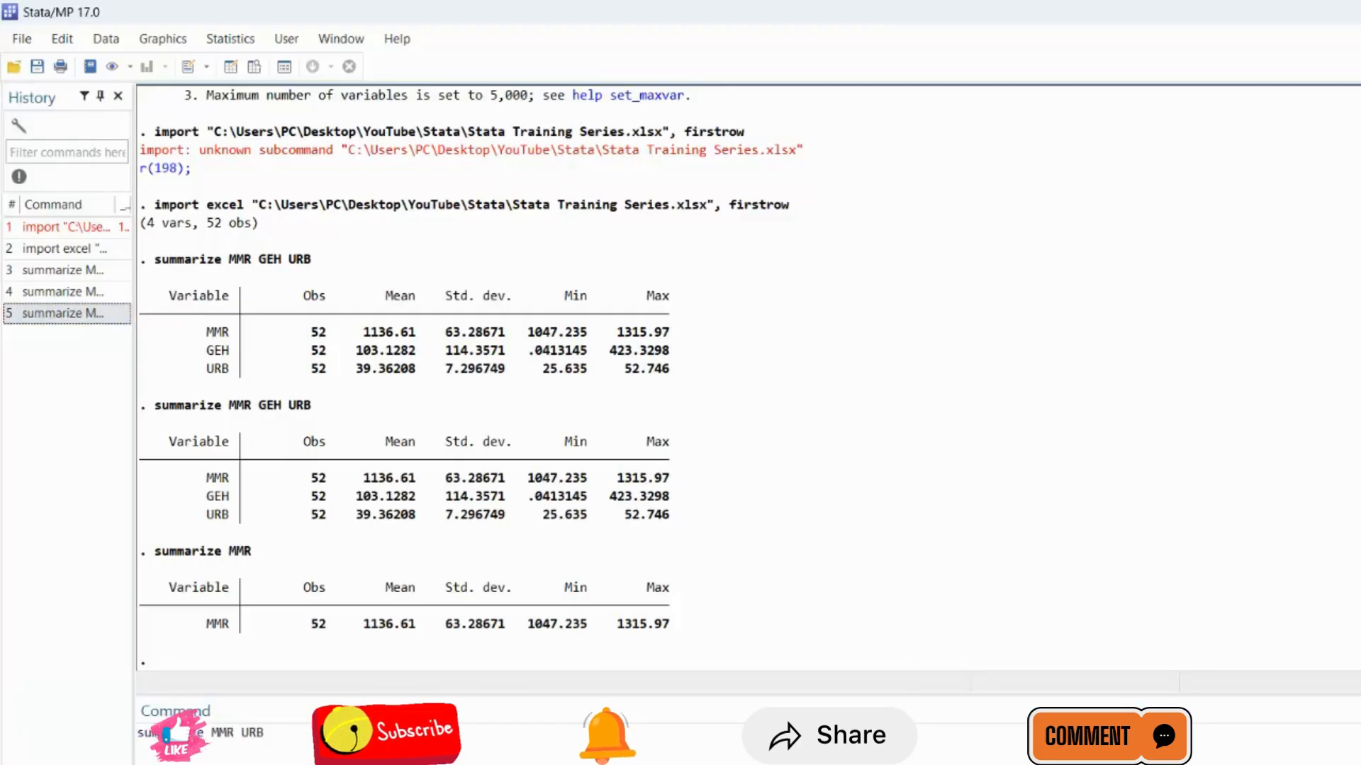
key("Return")
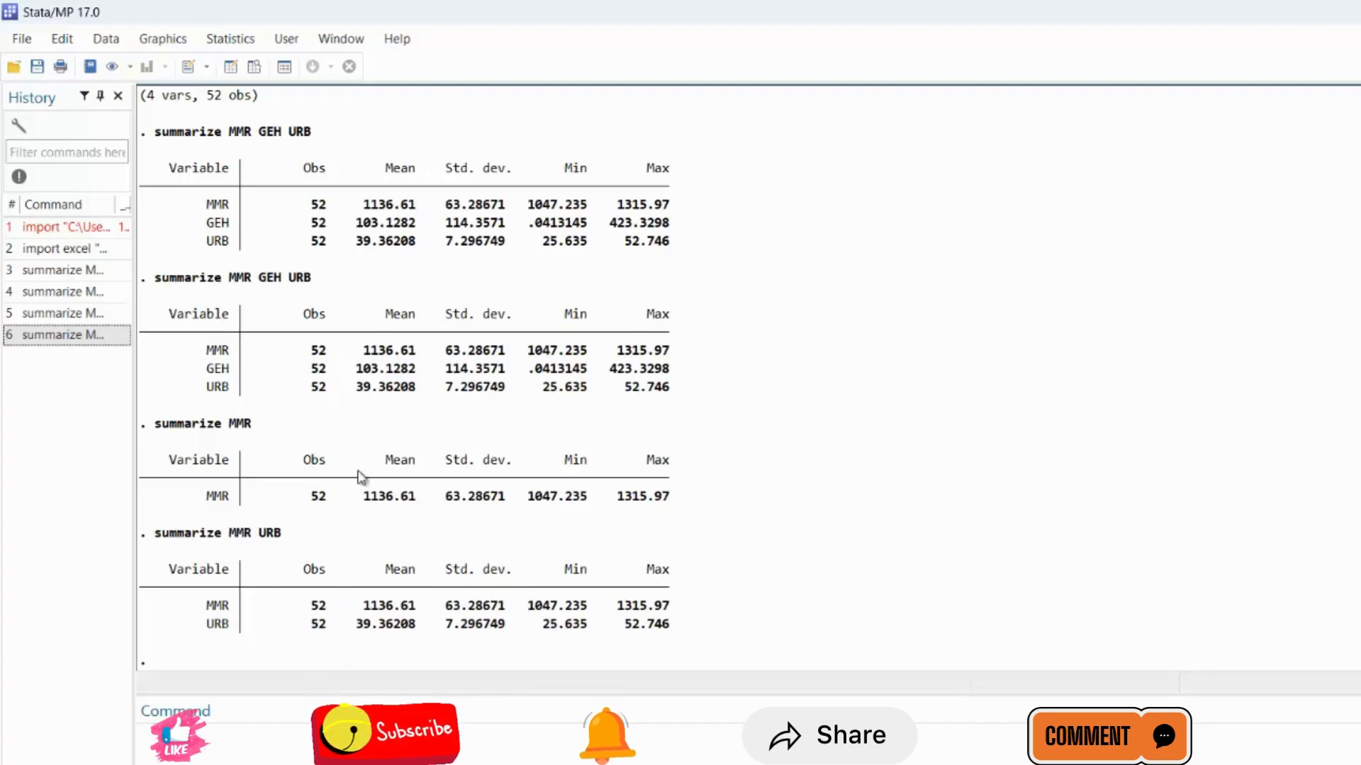
Recall the summarize command for MMR, GEH and URB, run it with the detail option, and review the detailed output.
left_click(66, 272)
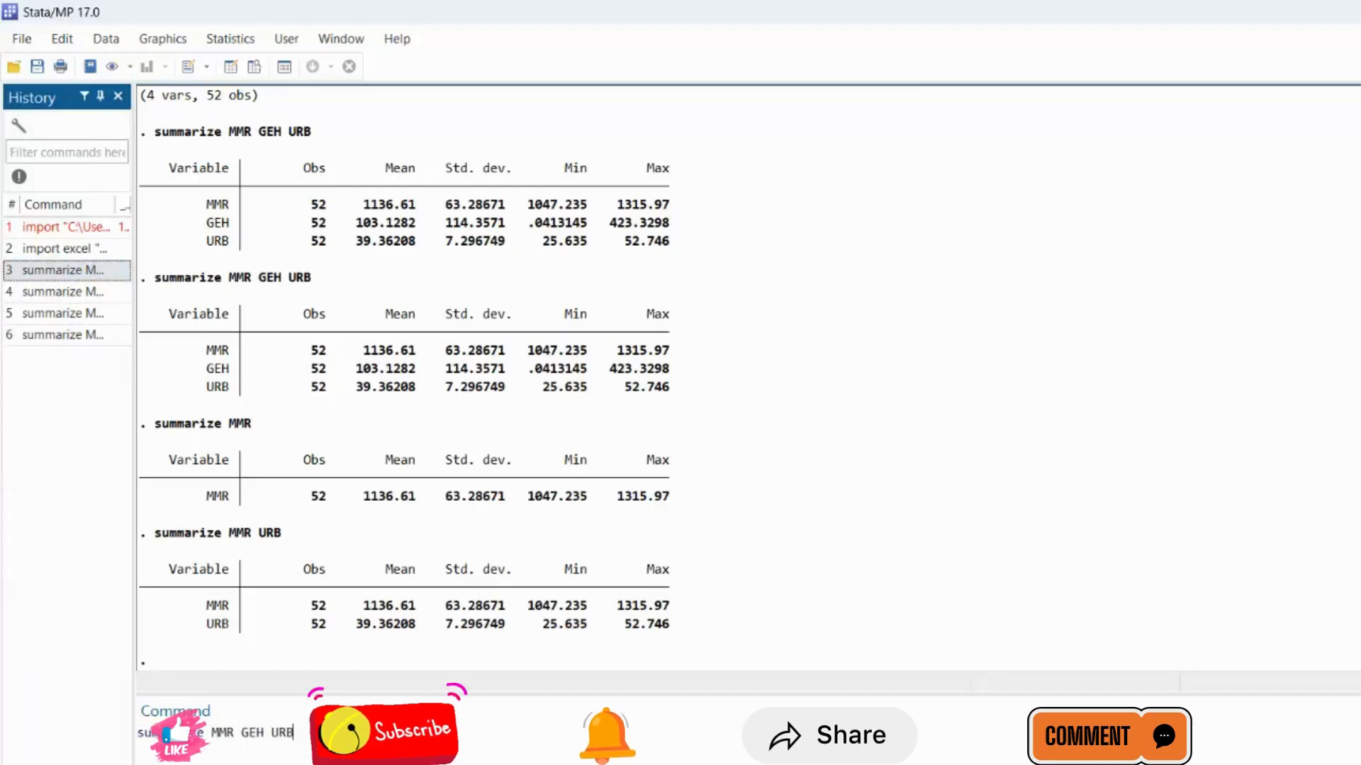
left_click(296, 733)
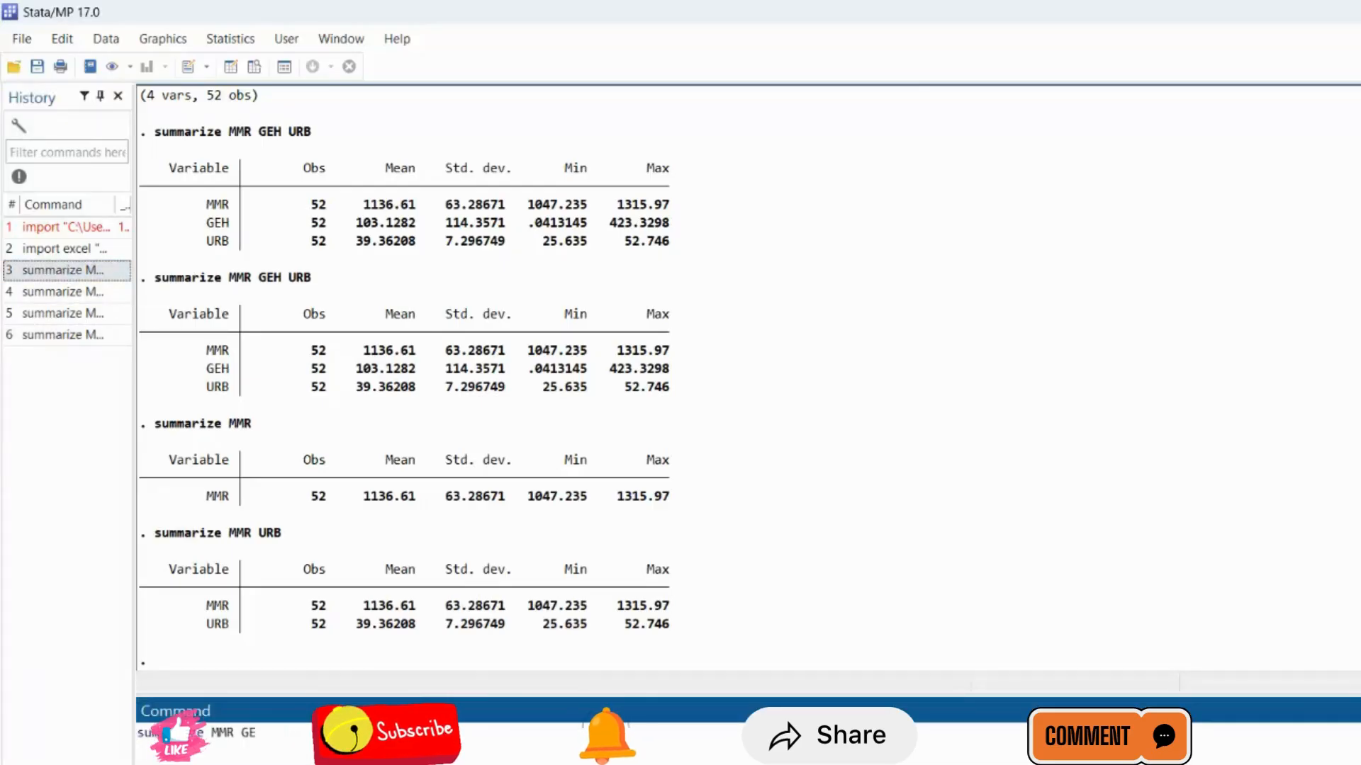
type("H URB,")
key("Return")
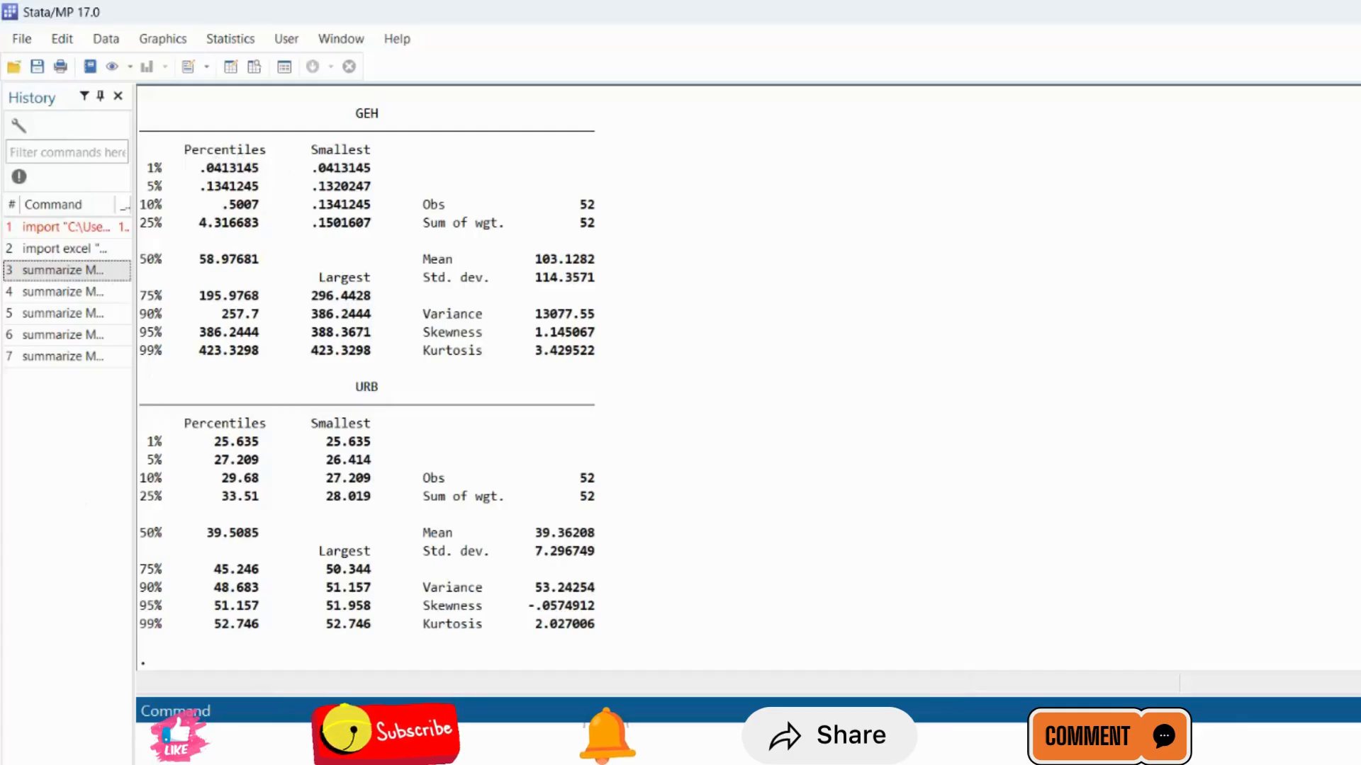
scroll(1357, 375, "up", 9)
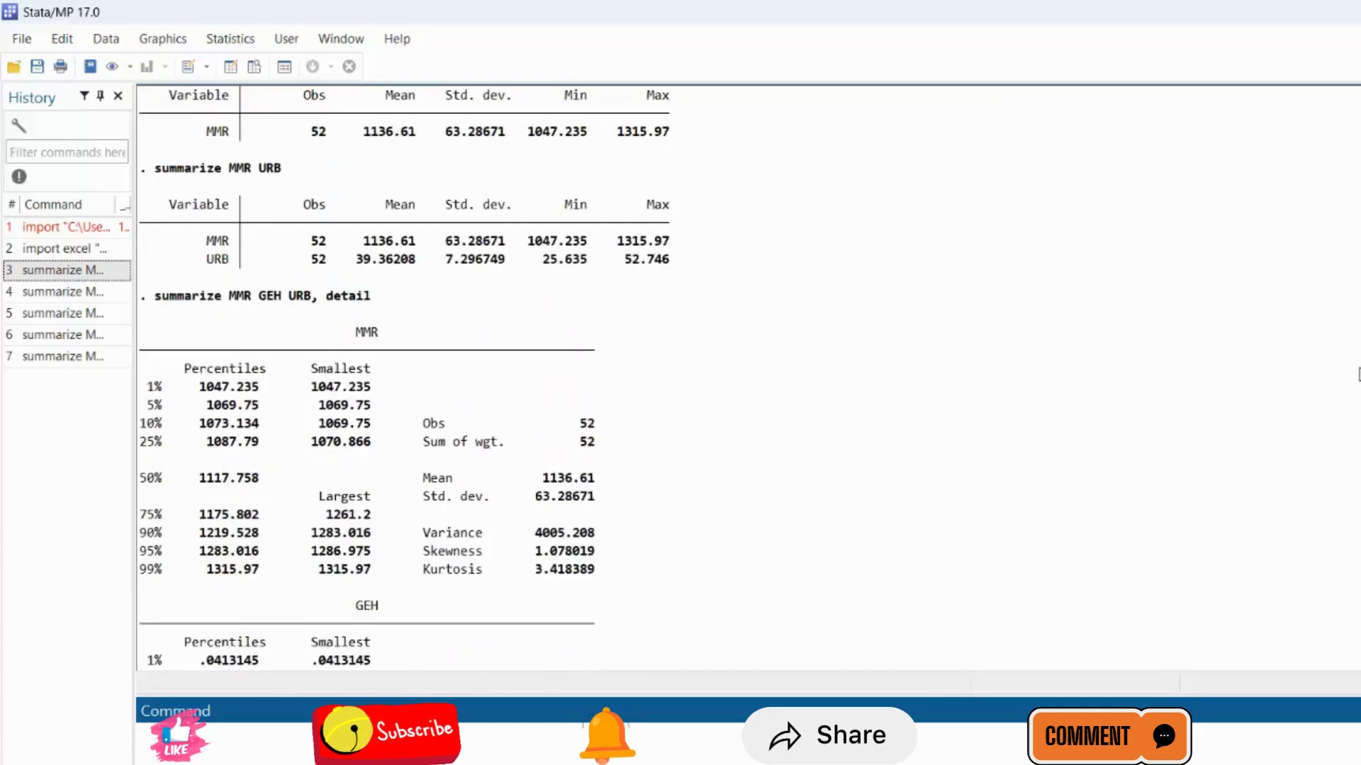
scroll(1358, 374, "up", 2)
scroll(1358, 372, "down", 1)
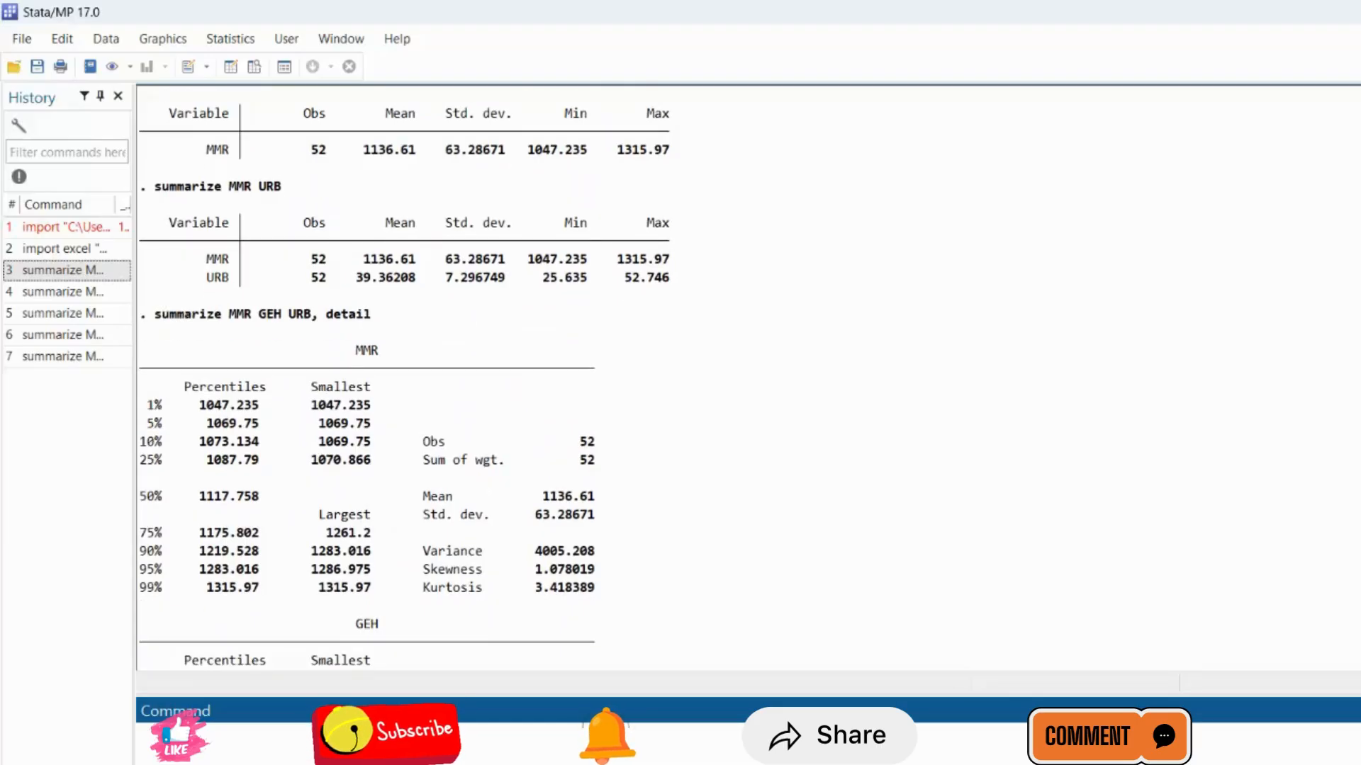
scroll(1358, 373, "down", 1)
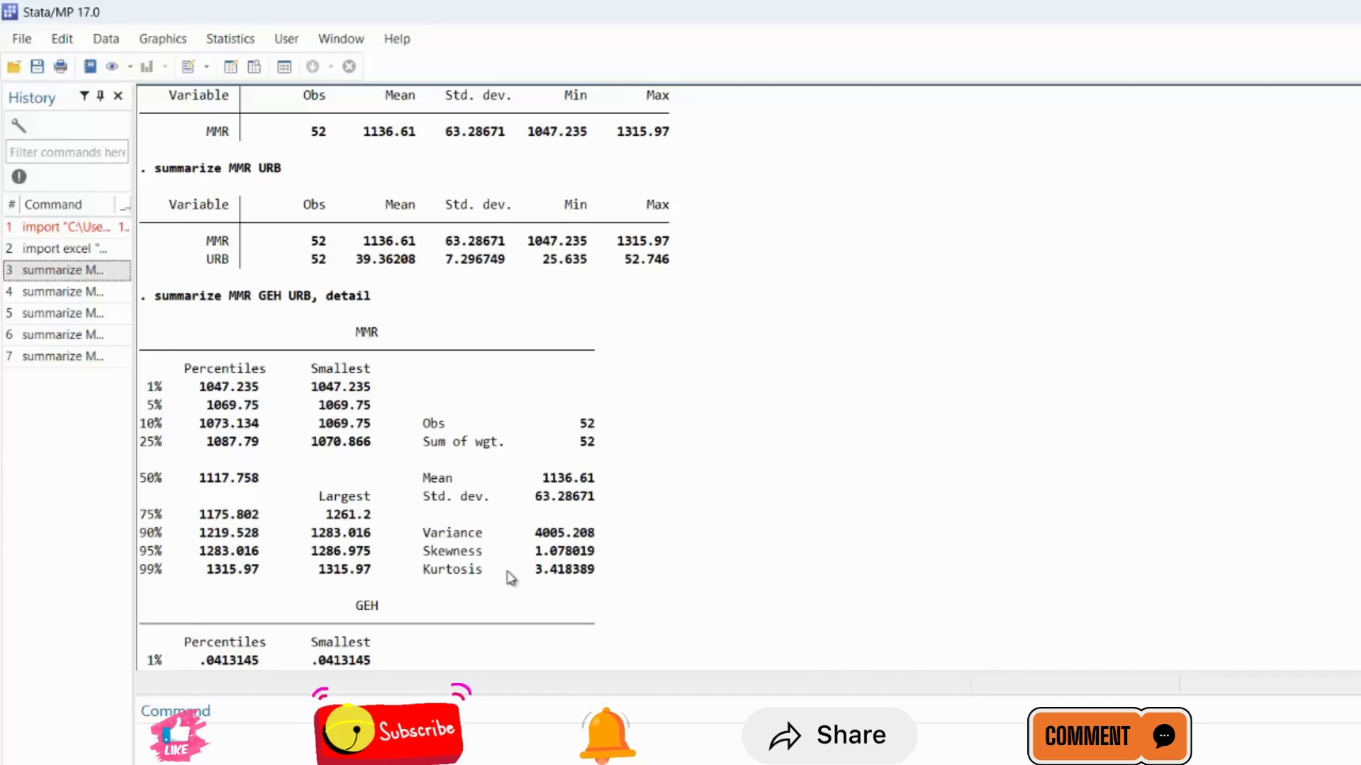
Try to run the sktest normality test command without a variable list.
left_click(489, 721)
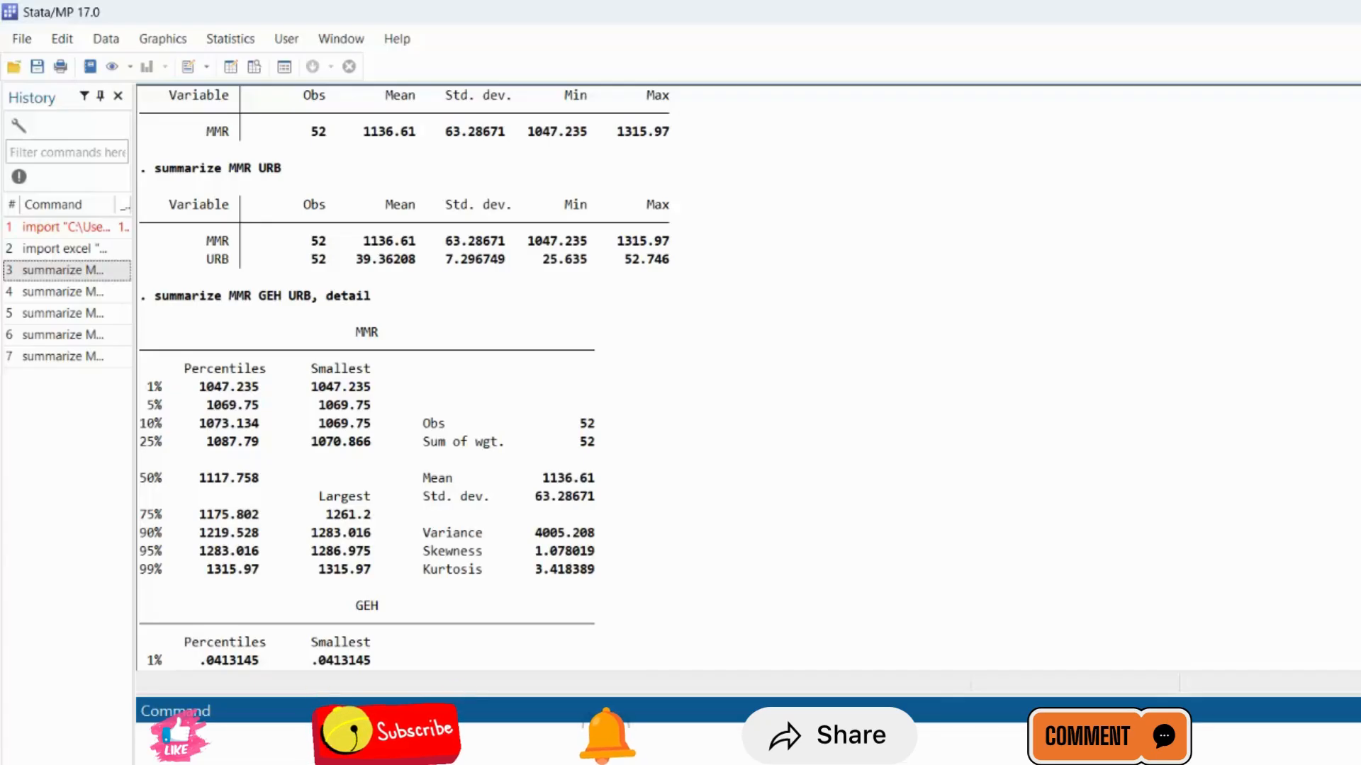
type("sk")
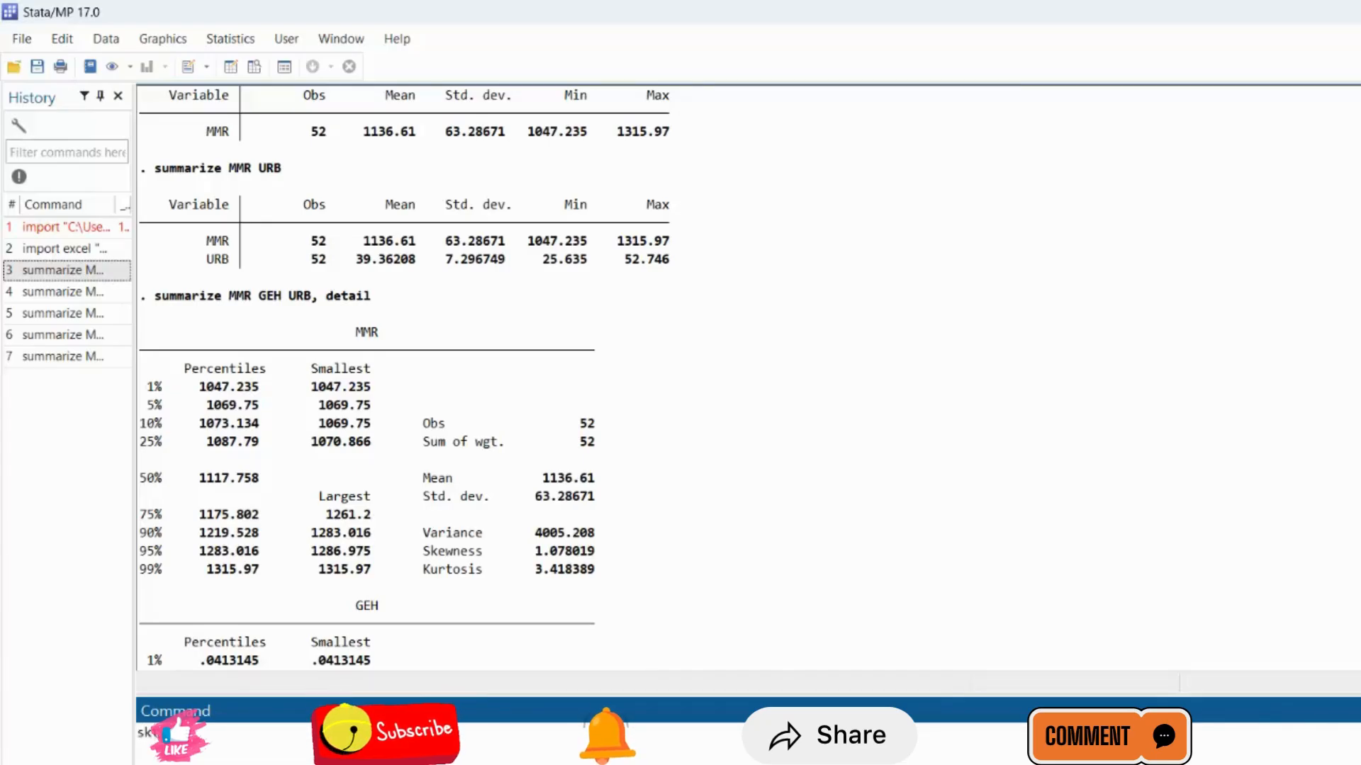
type("test")
key("Return")
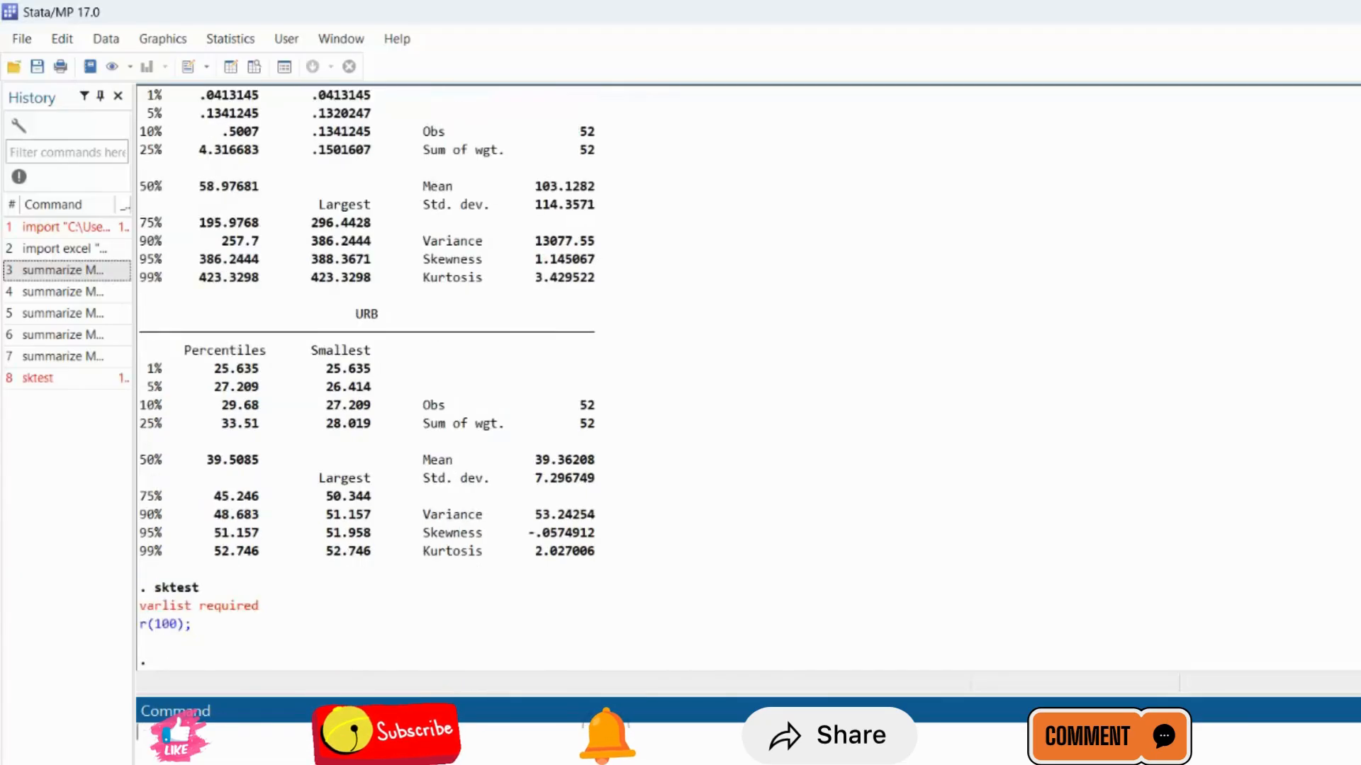
Recall the detailed summarize command for MMR, GEH and URB, replace summarize with sktest, and try to run it with the detail option.
left_click(68, 377)
left_click(235, 741)
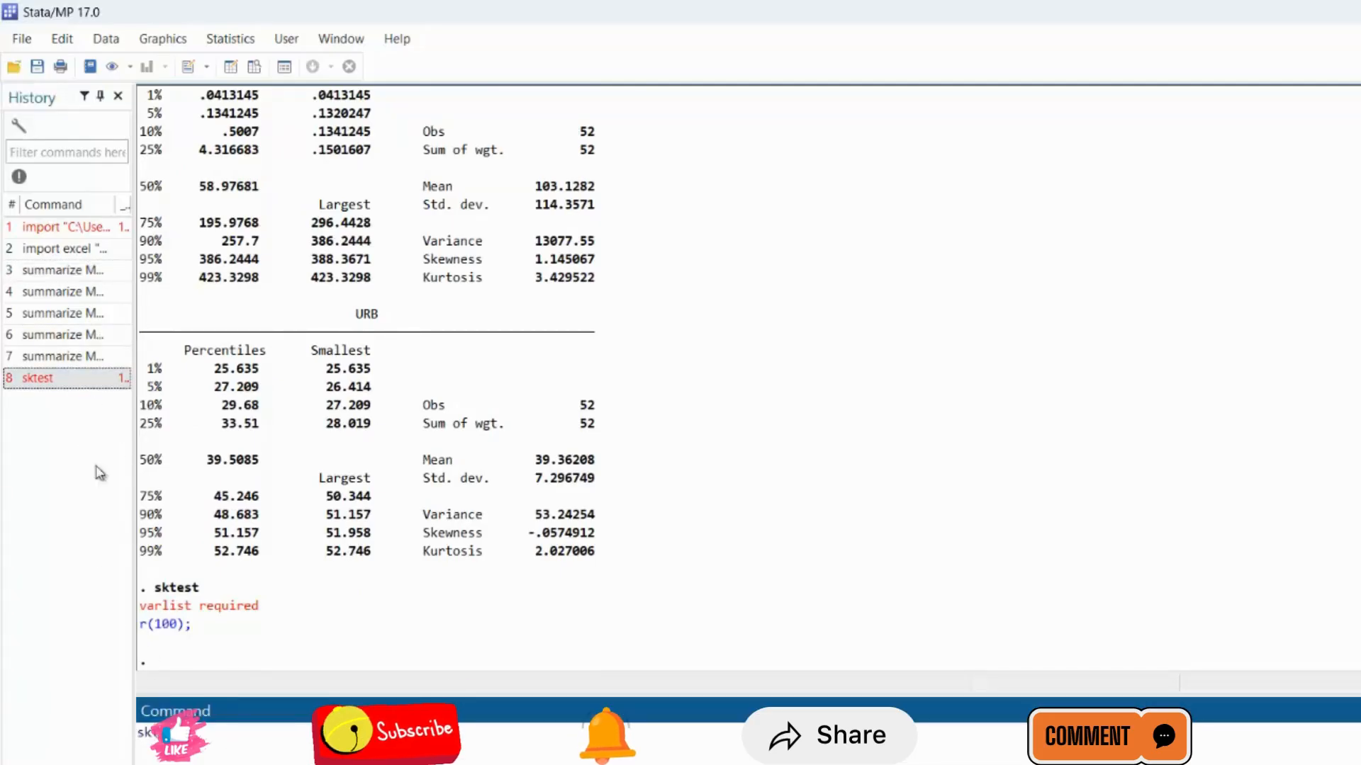
left_click(35, 358)
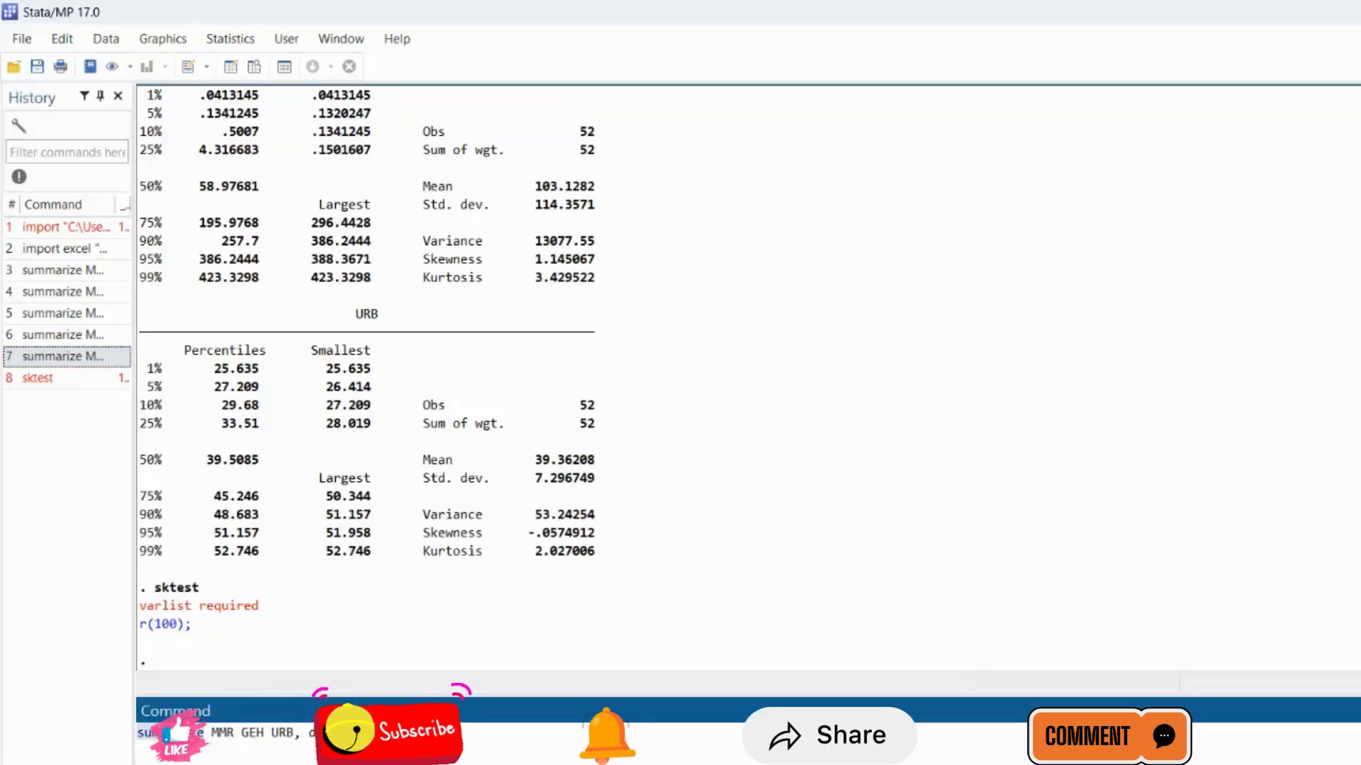
type("skt")
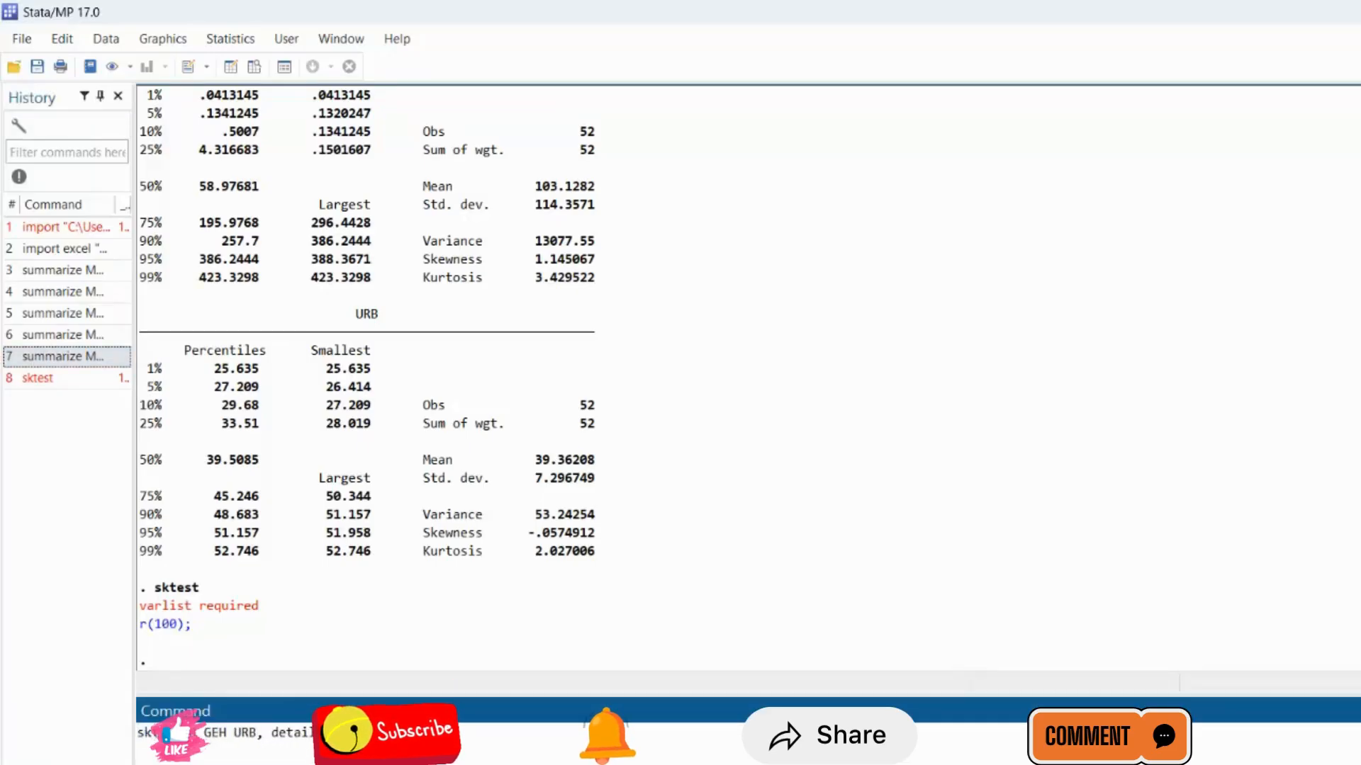
type("est")
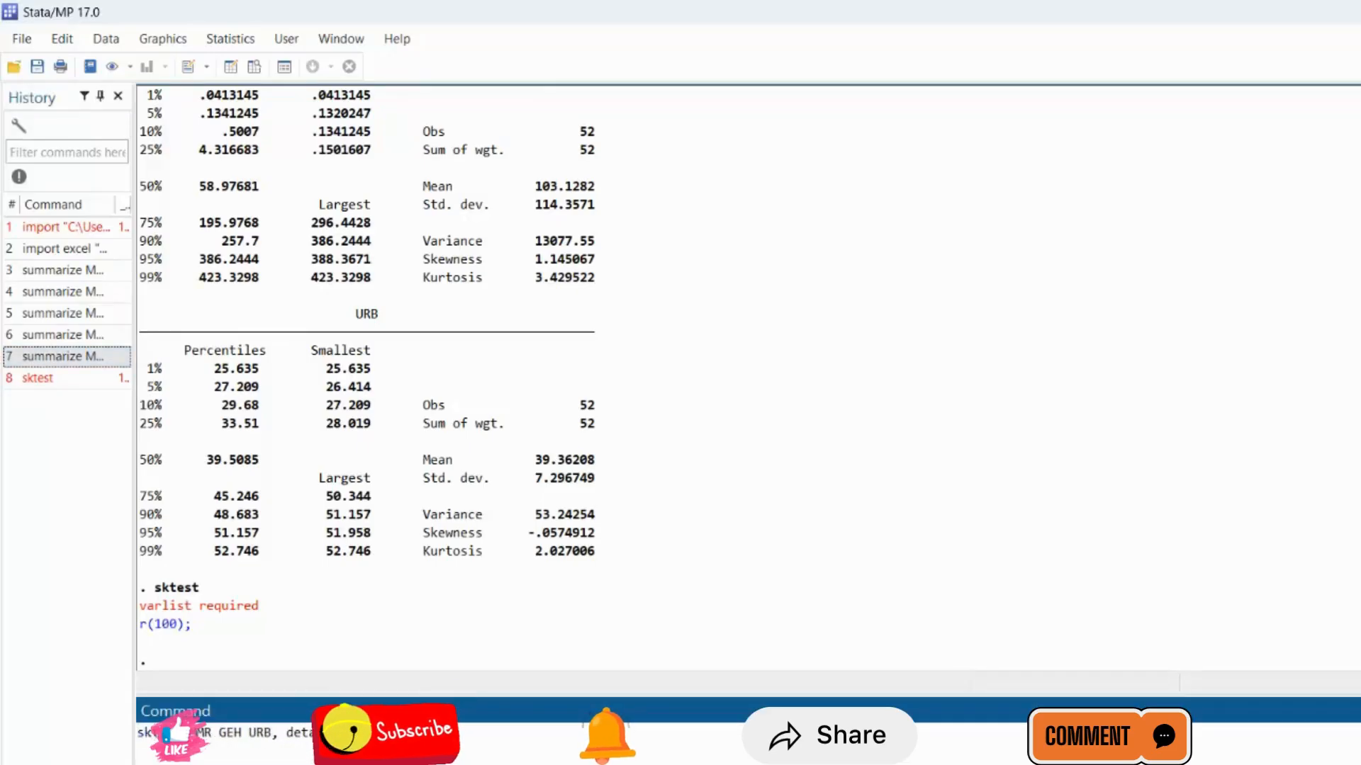
key("Return")
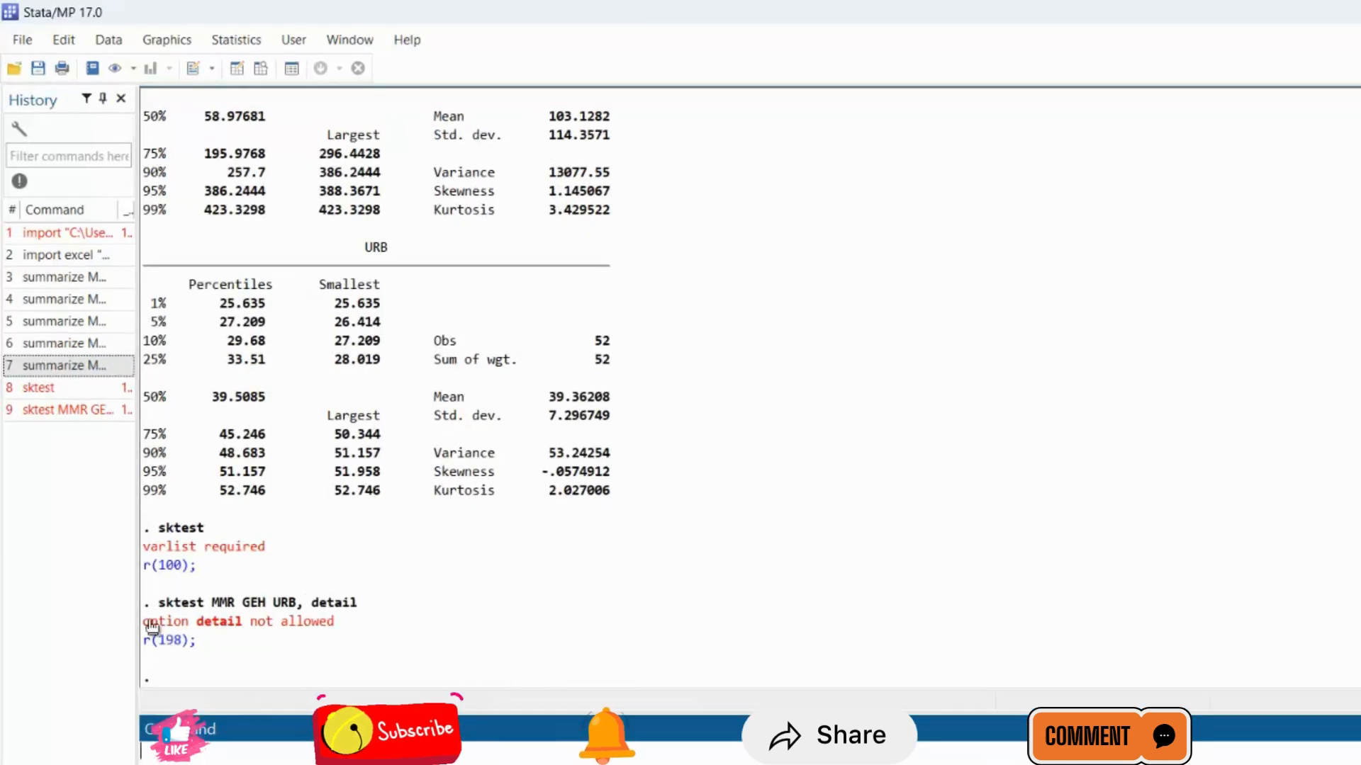
Recall the sktest command for MMR, GEH and URB, remove the detail option, and run the skewness and kurtosis normality test.
left_click(79, 413)
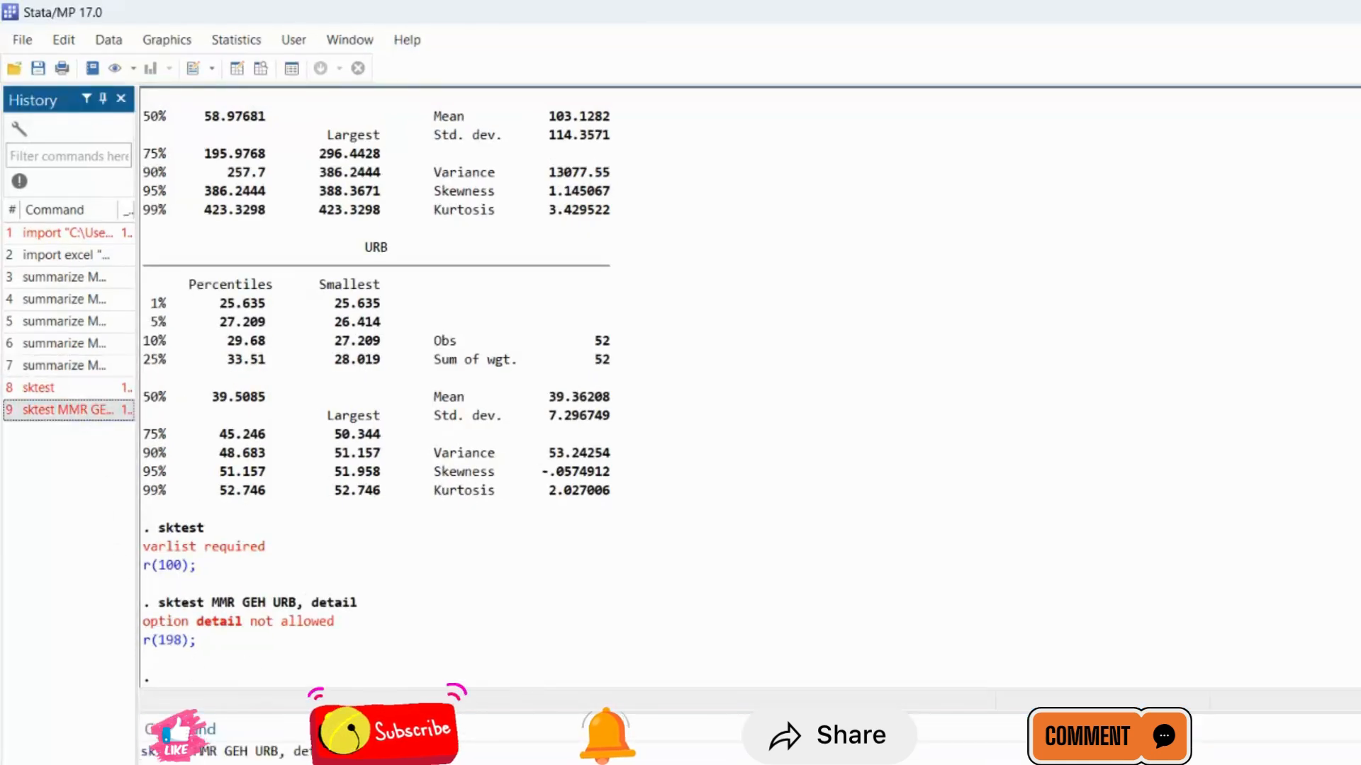
left_click(383, 752)
key("BackSpace")
key("BackSpace")
key("BackSpace")
key("BackSpace")
key("BackSpace")
key("BackSpace")
key("BackSpace")
key("BackSpace")
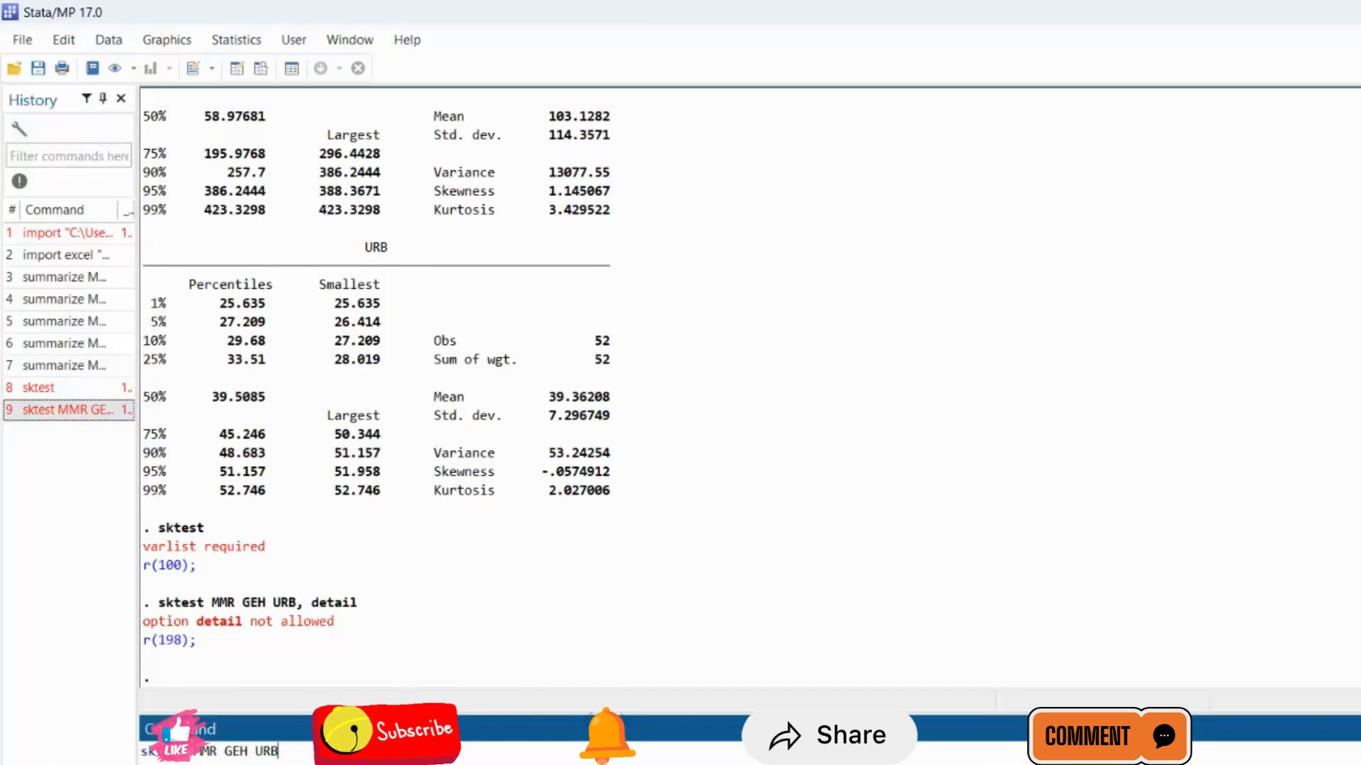
key("Return")
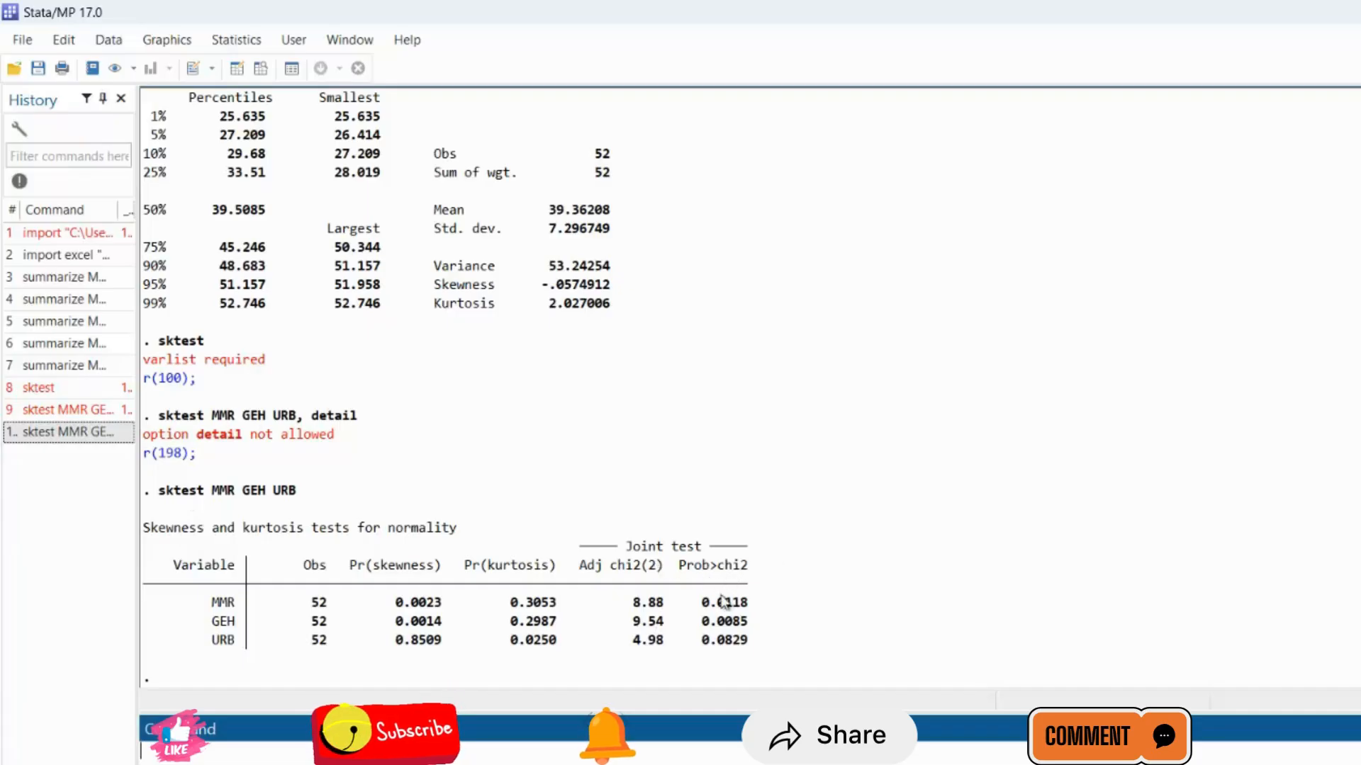
left_click(805, 763)
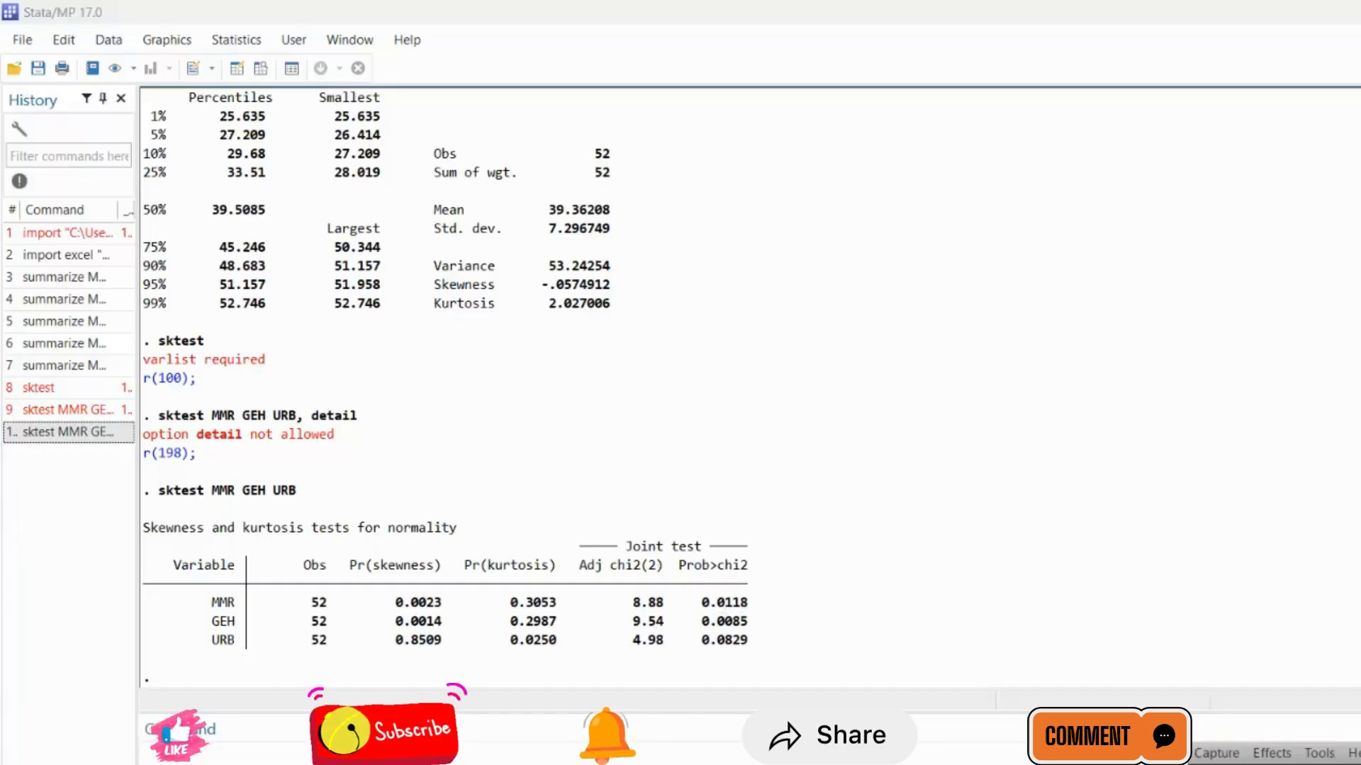
left_click(805, 763)
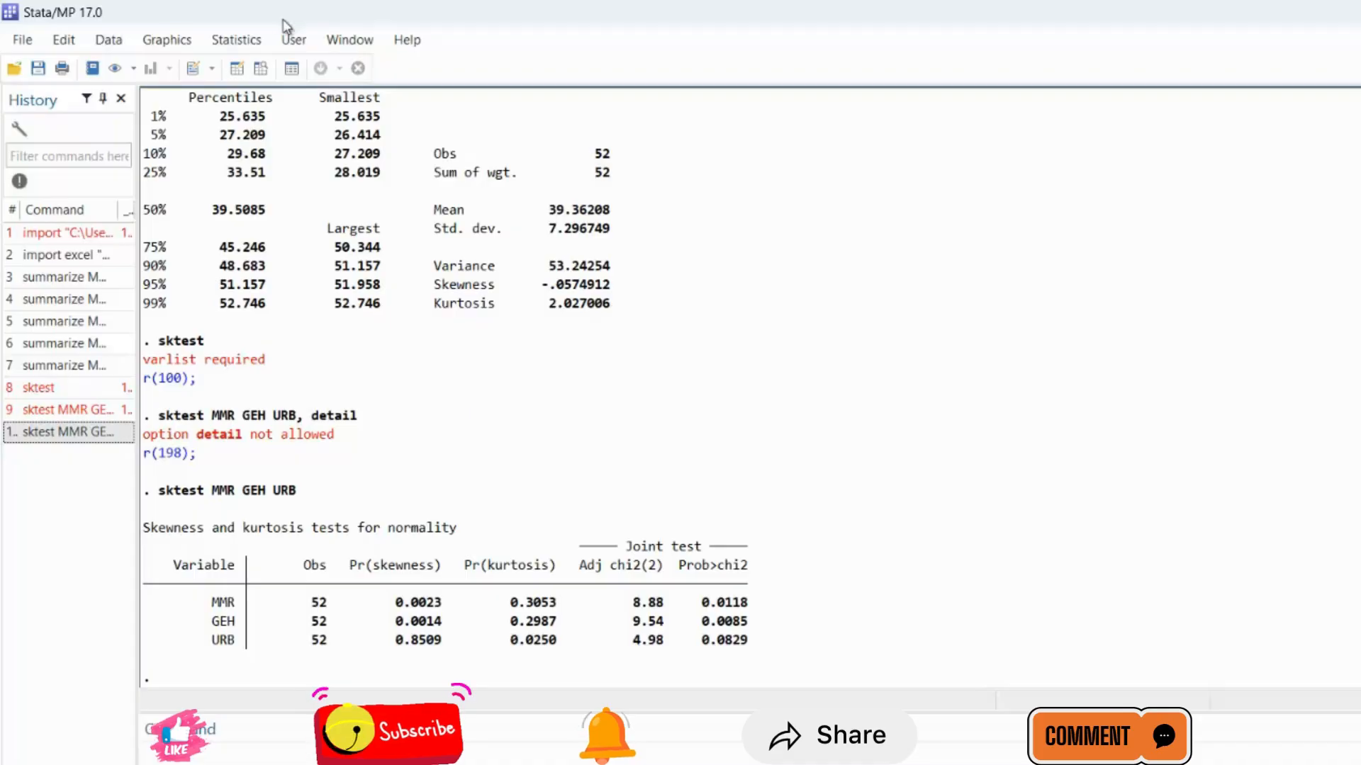
Open the summarize dialog for summary statistics.
left_click(240, 39)
mouse_move(319, 65)
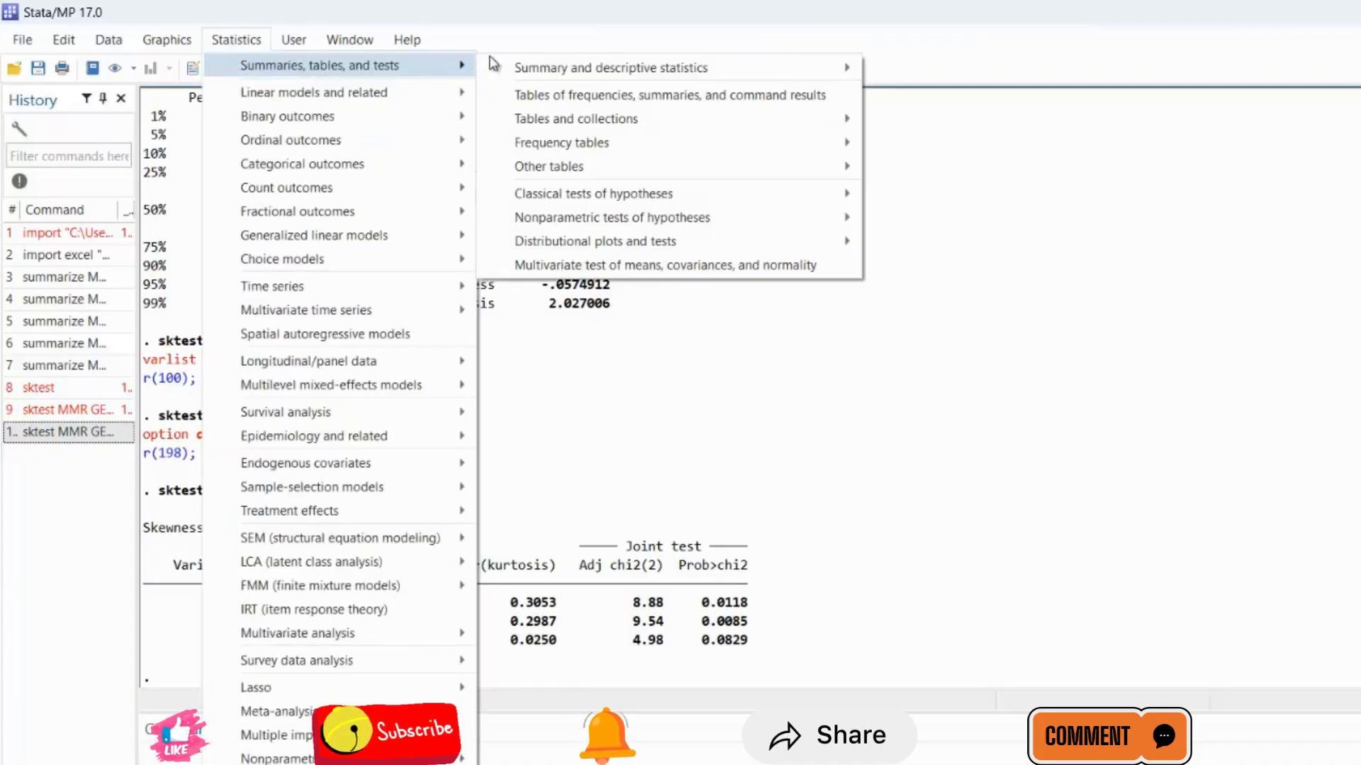
mouse_move(539, 70)
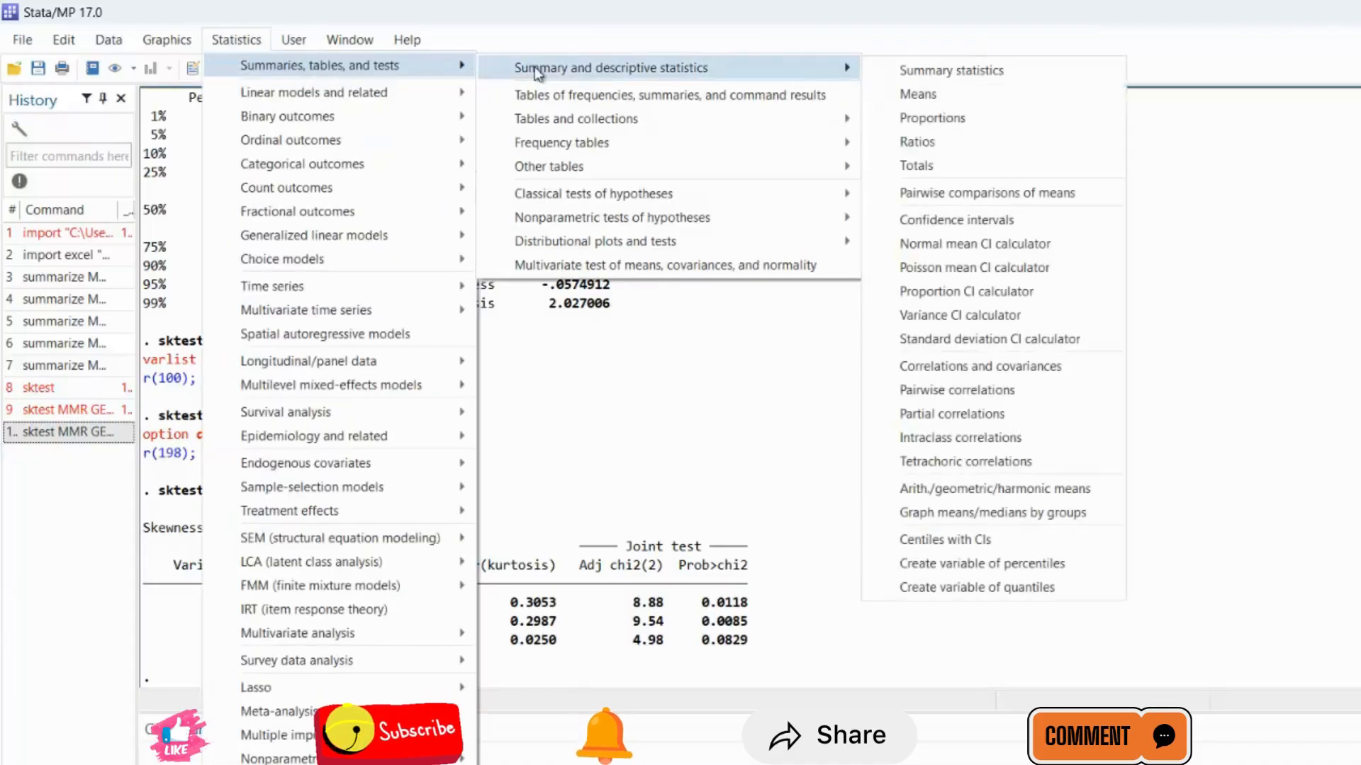
left_click(956, 78)
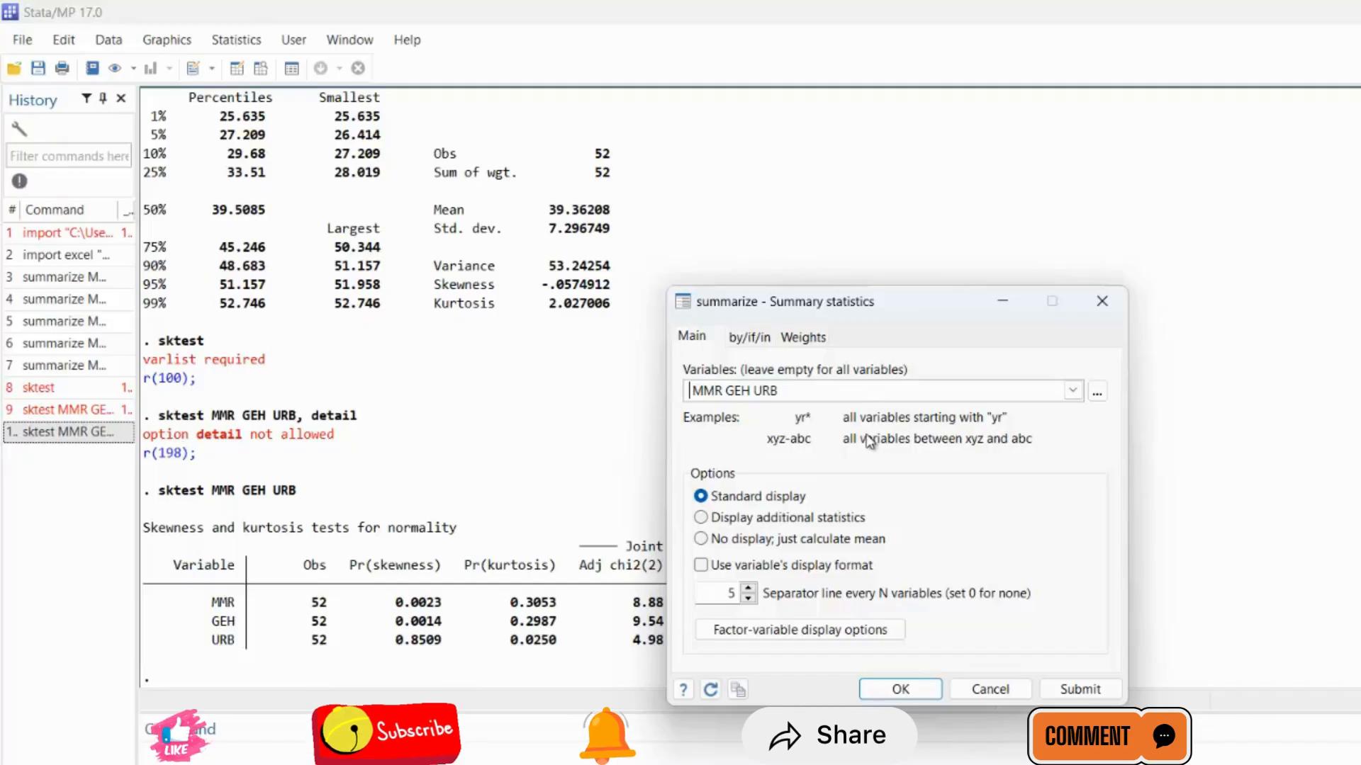